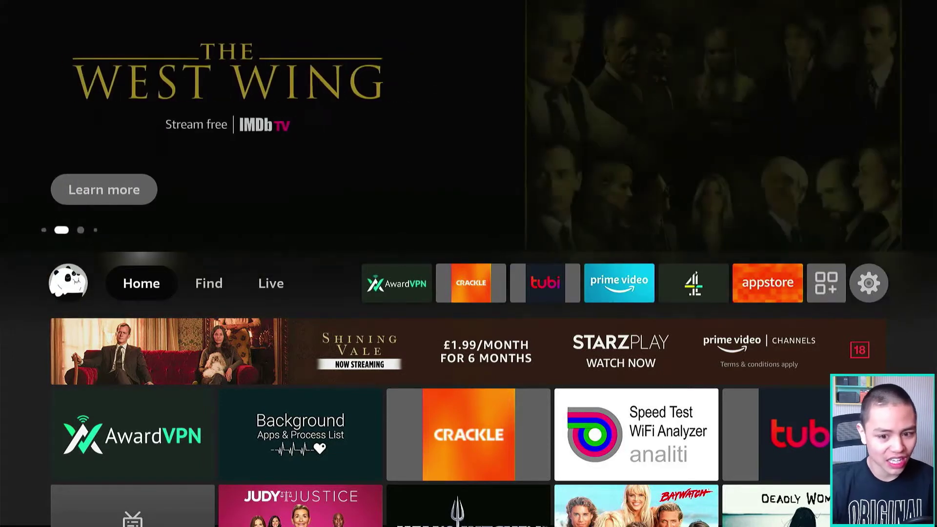
Start a text search in Find and enter 'Br' on the on-screen keyboard.
key("Right")
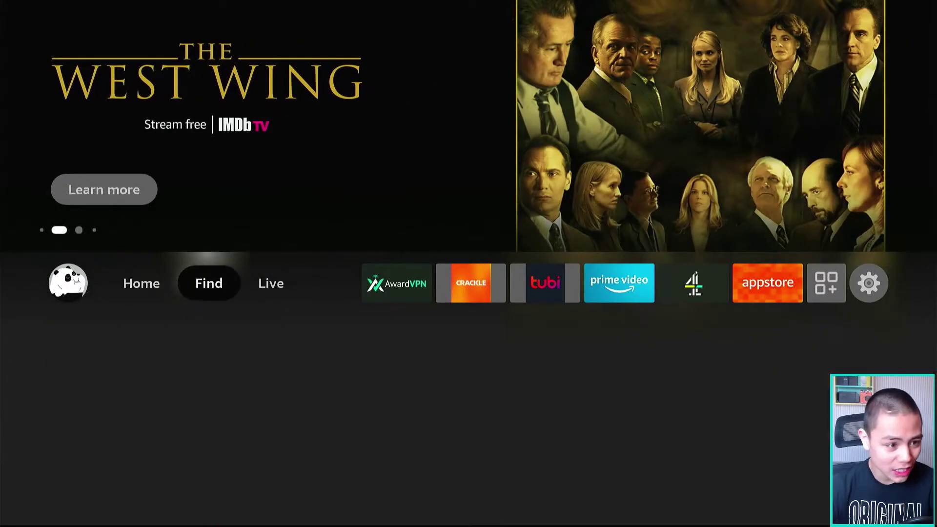
key("Down")
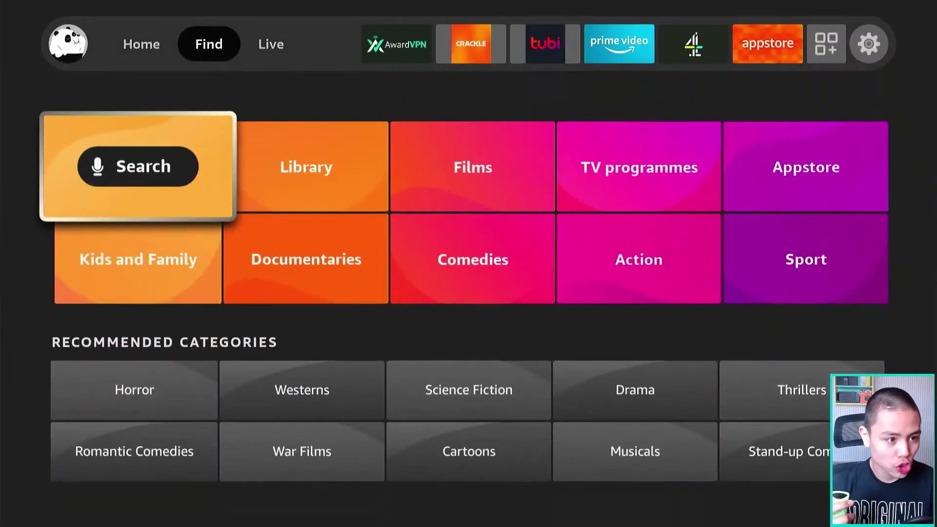
key("Return")
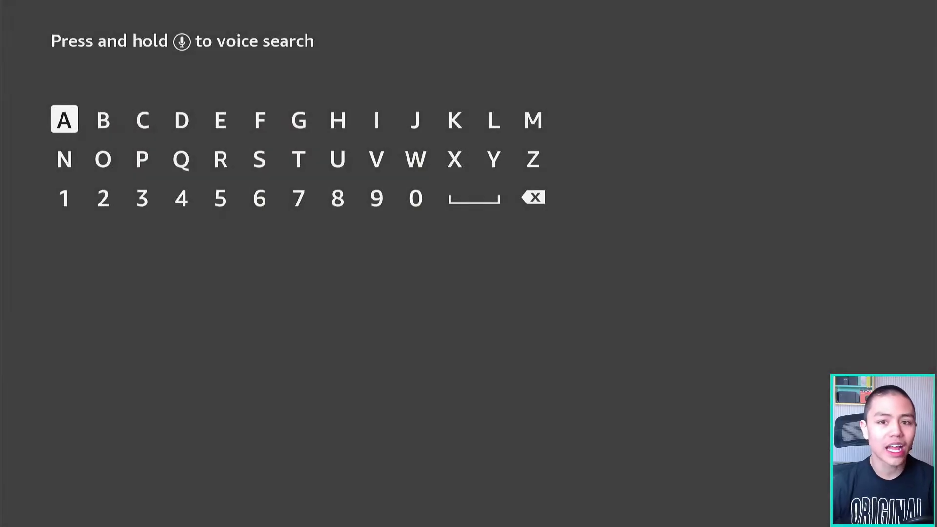
key("Right")
key("Return")
key("Right")
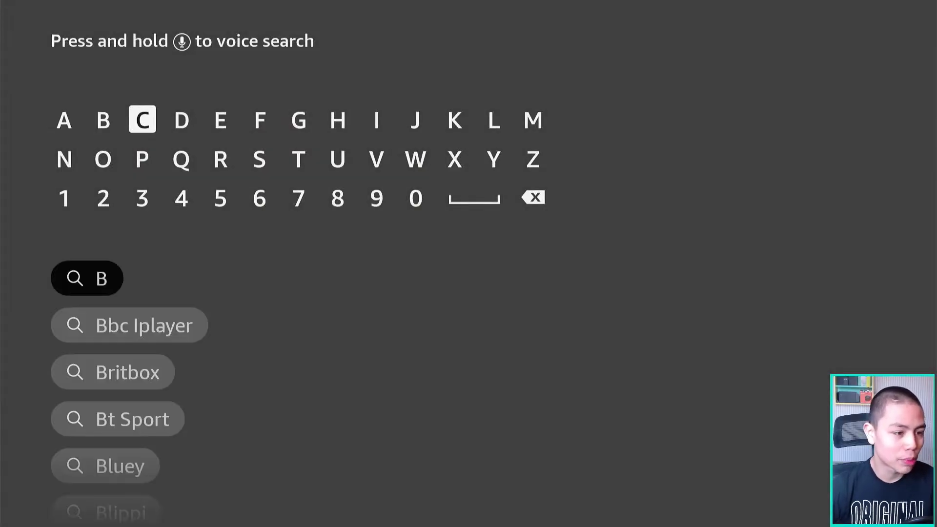
key("Right")
key("Right")
key("Down")
key("Return")
Search with the Browser suggestion and highlight the Amazon Silk - Web Browser result.
key("Left")
key("Left")
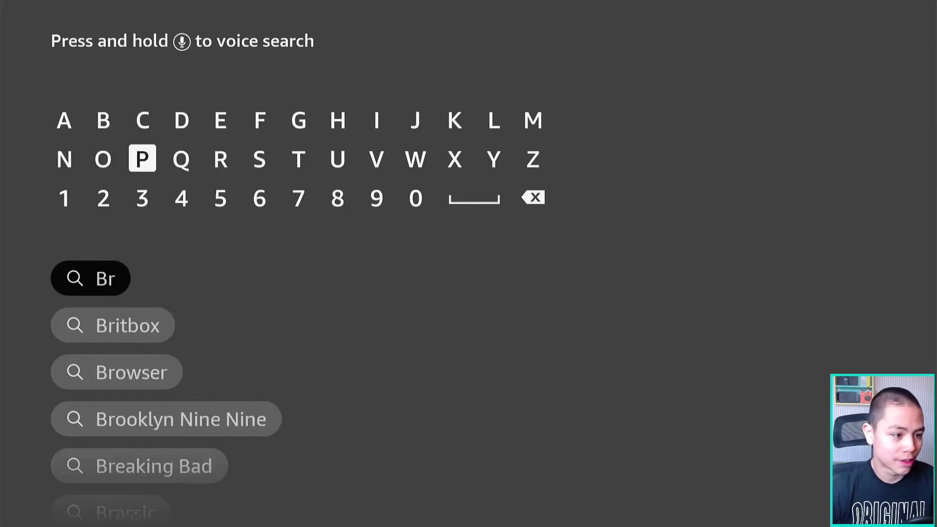
key("Left")
key("Down")
key("Down")
key("Down")
key("Down")
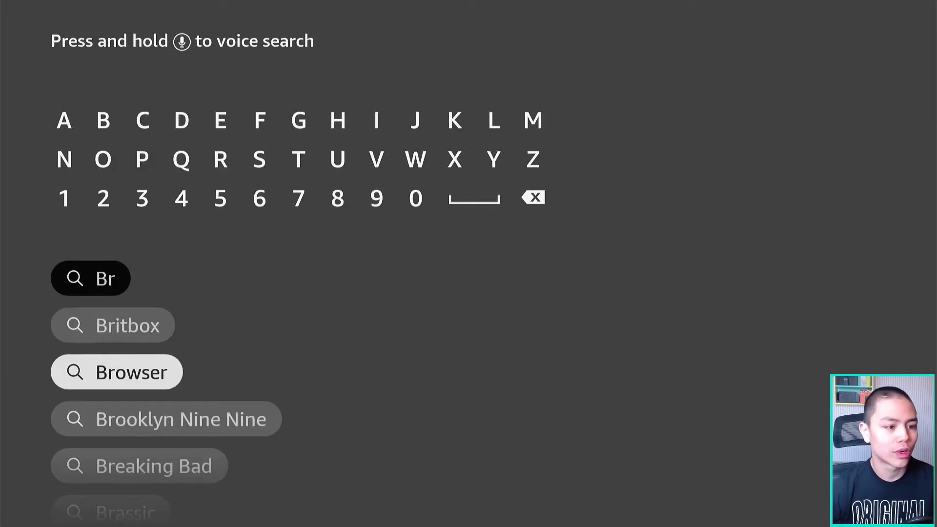
key("Return")
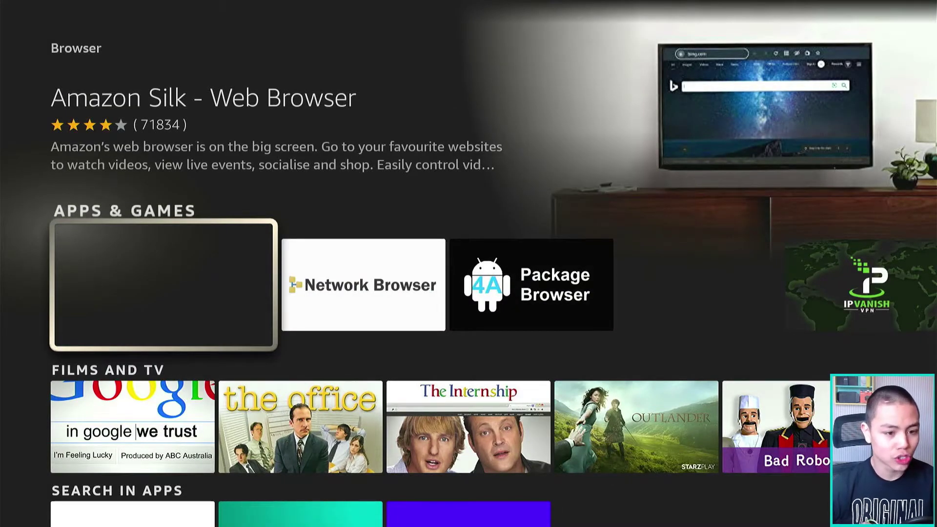
key("Down")
key("Down")
key("Right")
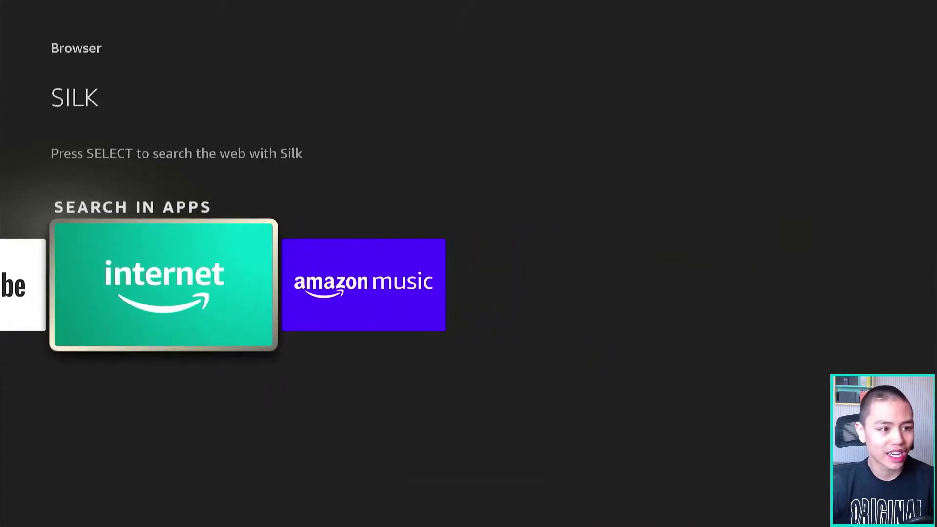
key("Up")
key("Up")
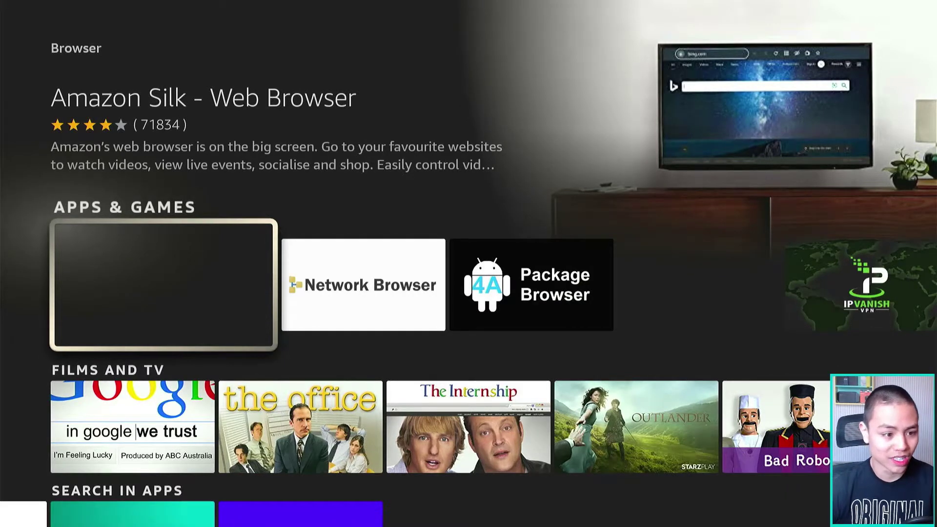
Launch Amazon Silk from Apps & Games so it opens on bing.com.
key("Return")
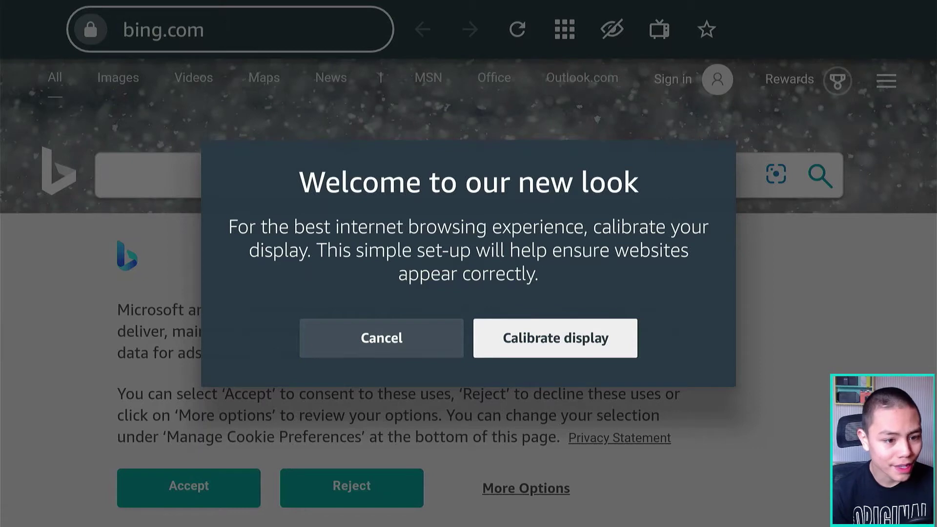
Cancel the 'Welcome to our new look' calibration prompt and accept Bing's cookie banner.
key("Left")
key("Return")
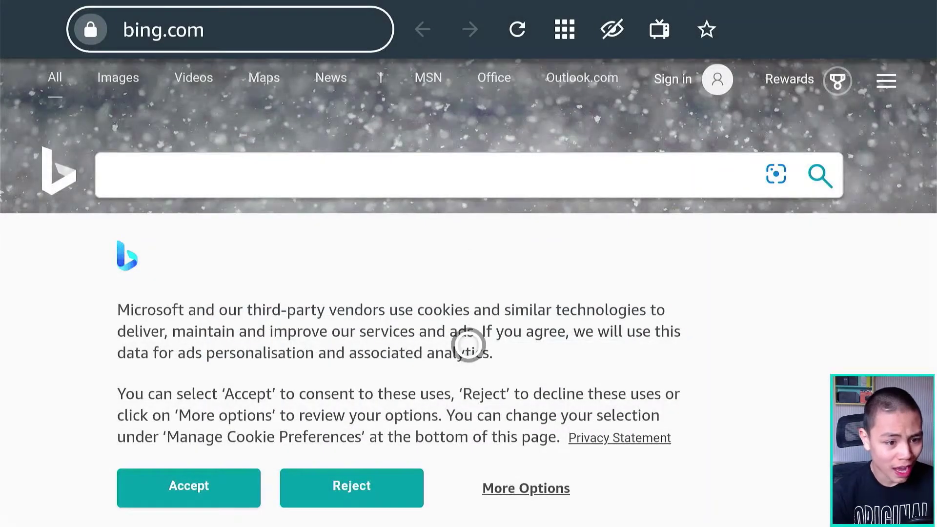
scroll(458, 521, "down", 1)
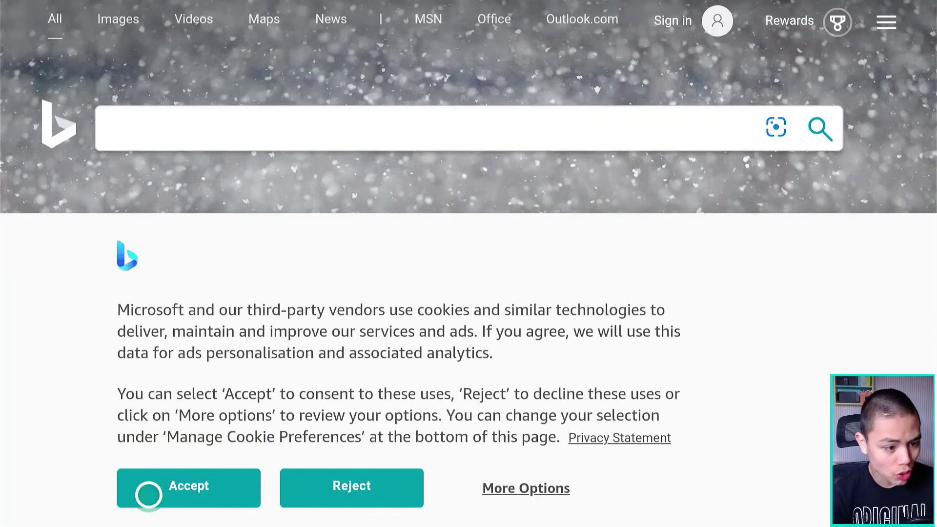
left_click(148, 494)
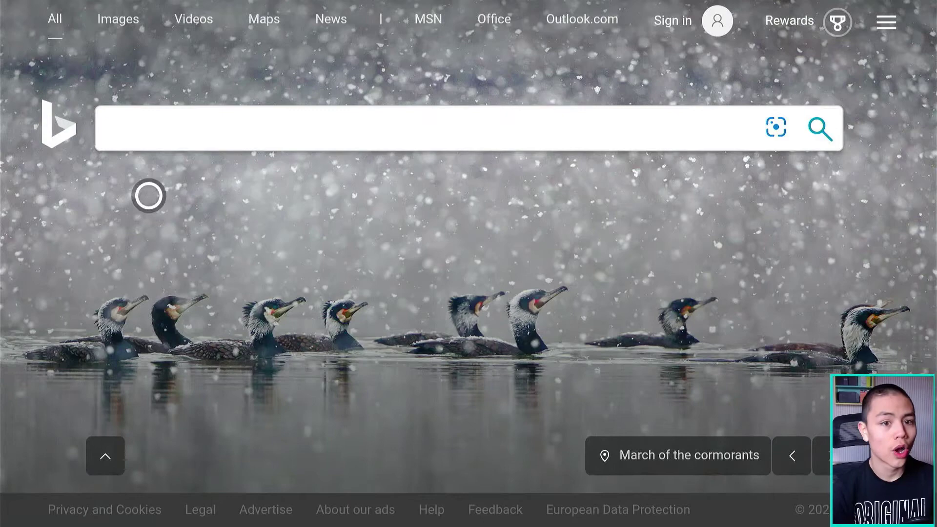
scroll(148, 5, "up", 1)
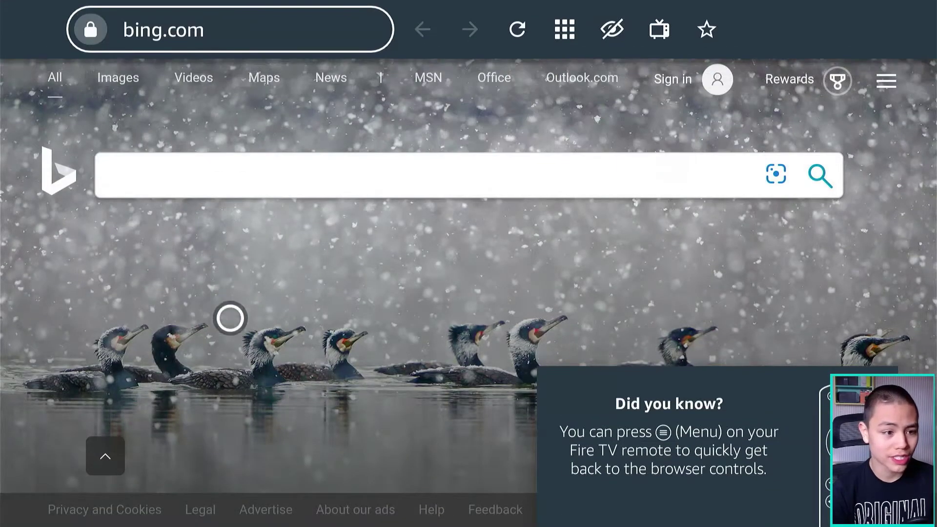
scroll(230, 522, "down", 1)
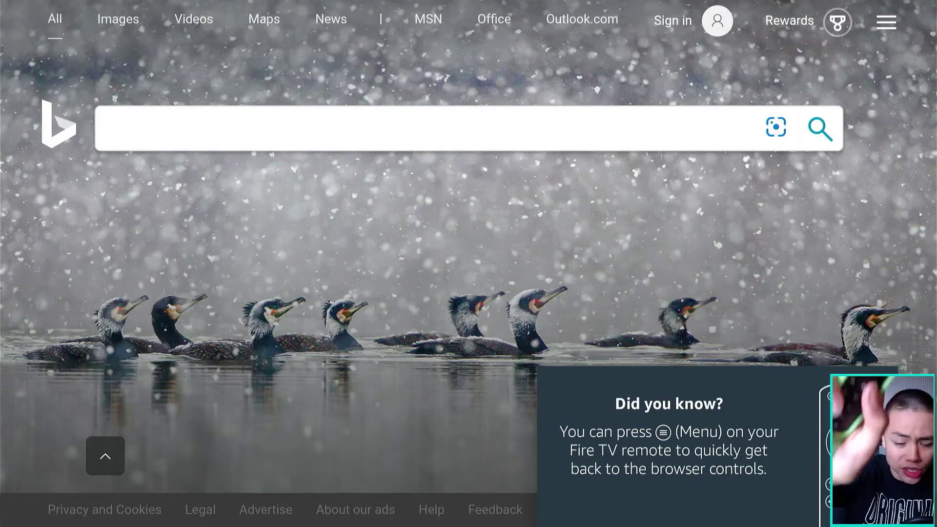
Bring up the browser toolbar and bookmark the bing.com page with the star.
key("Menu")
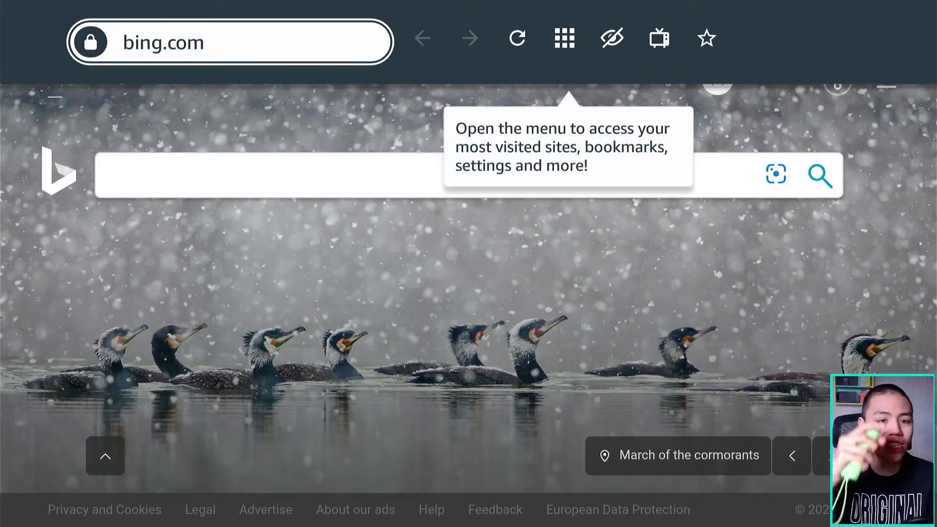
key("Right")
key("Right")
key("Right")
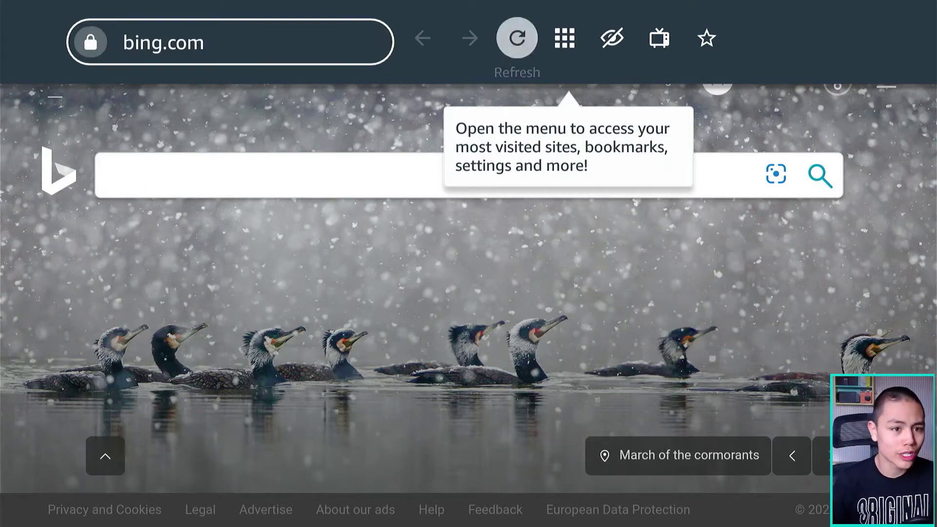
key("Left")
key("Left")
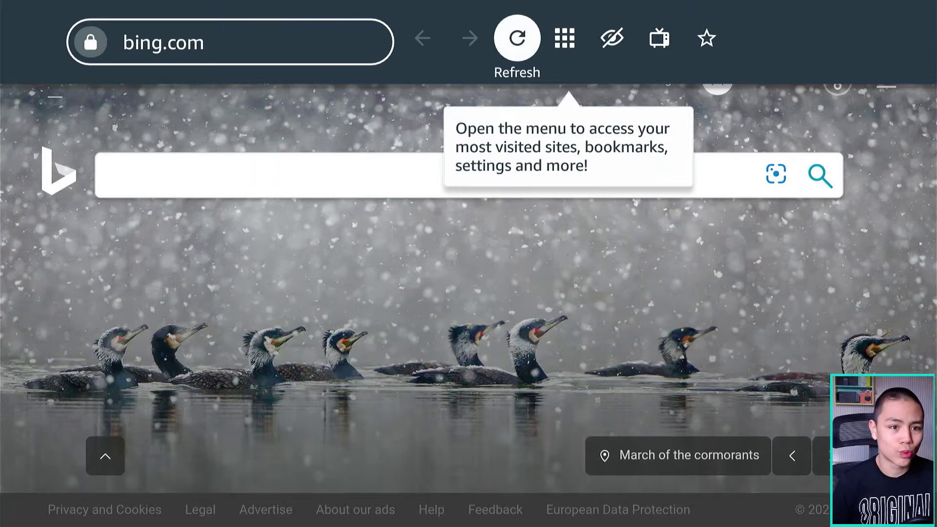
key("Right")
key("Right")
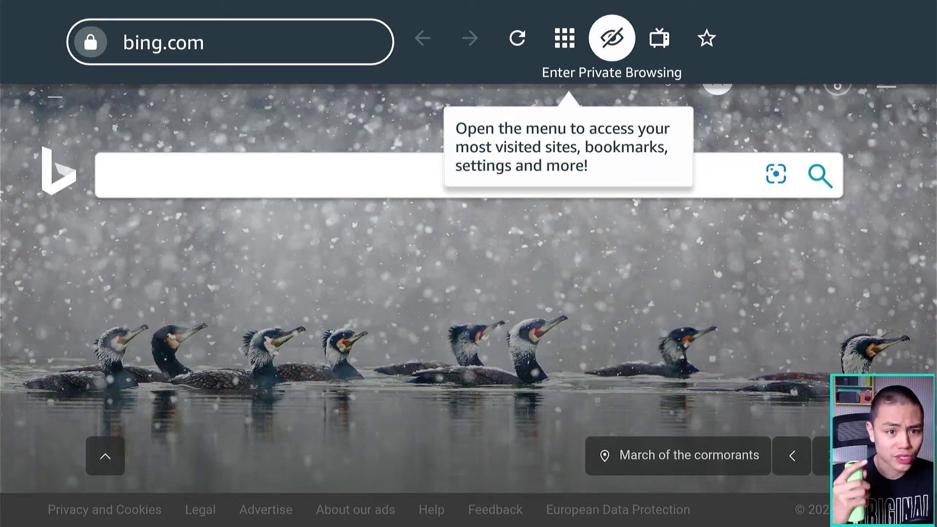
key("Right")
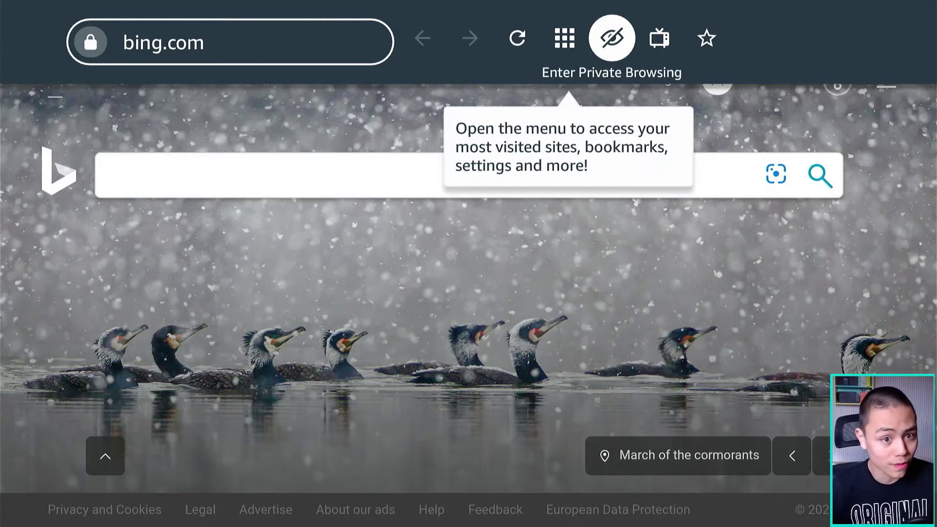
left_click(659, 38)
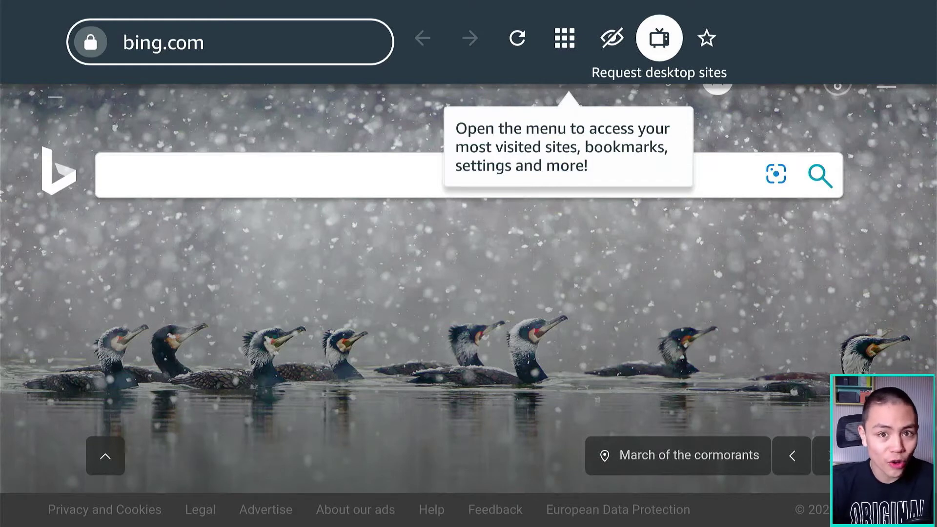
key("Right")
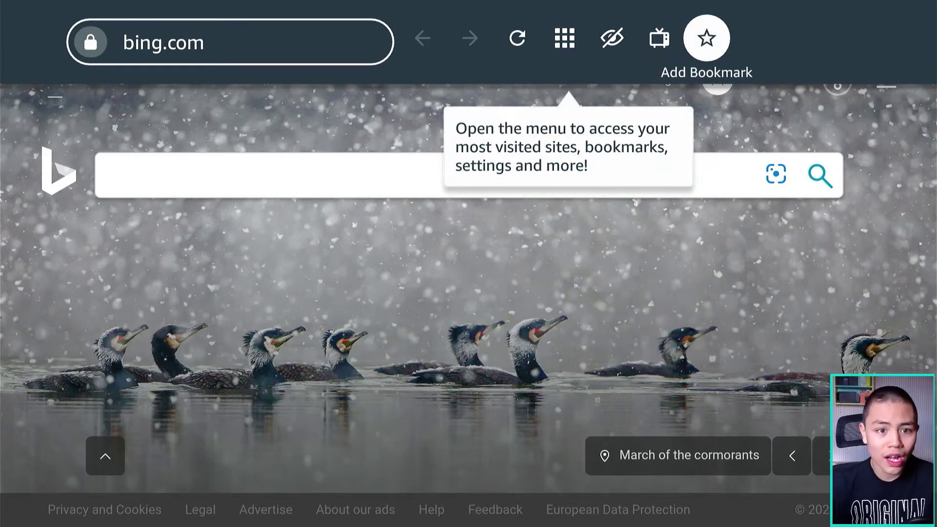
key("Return")
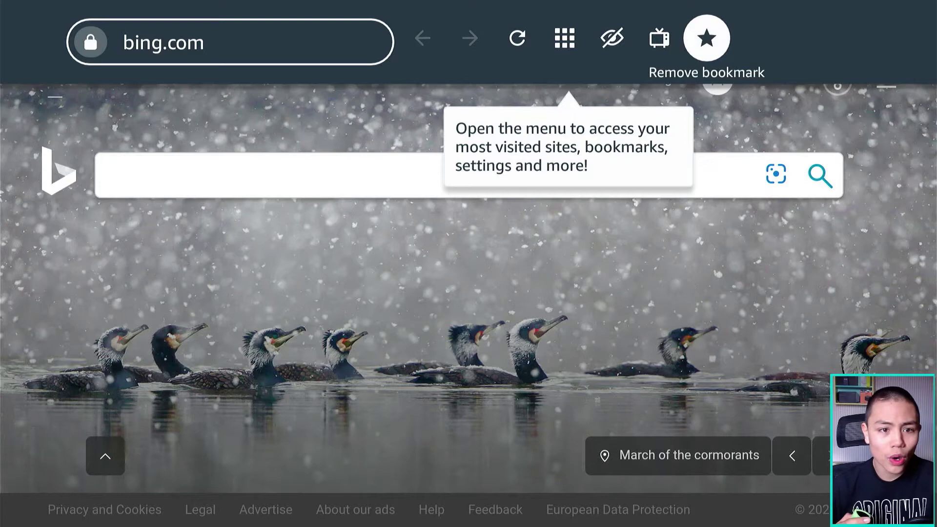
Open Silk's main menu showing Your Bookmarks and trending videos.
key("Left")
key("Left")
key("Left")
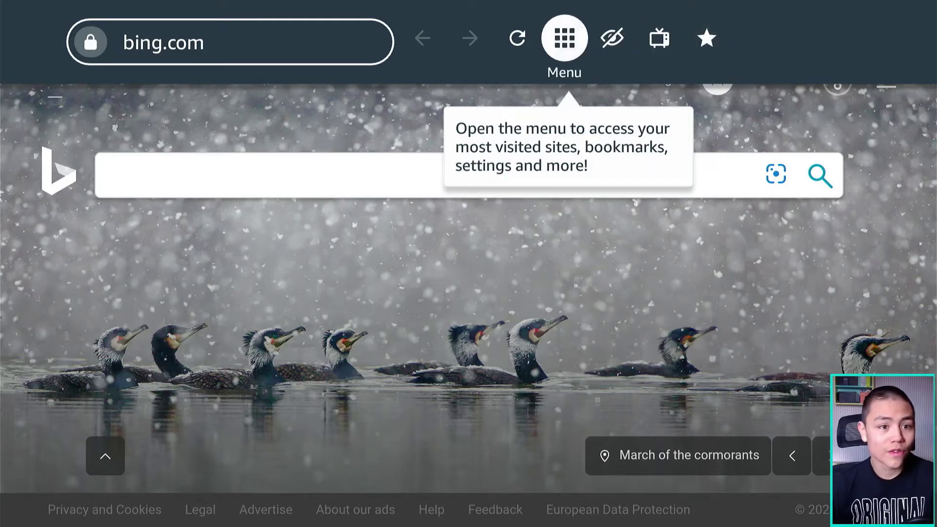
key("Right")
key("Right")
key("Right")
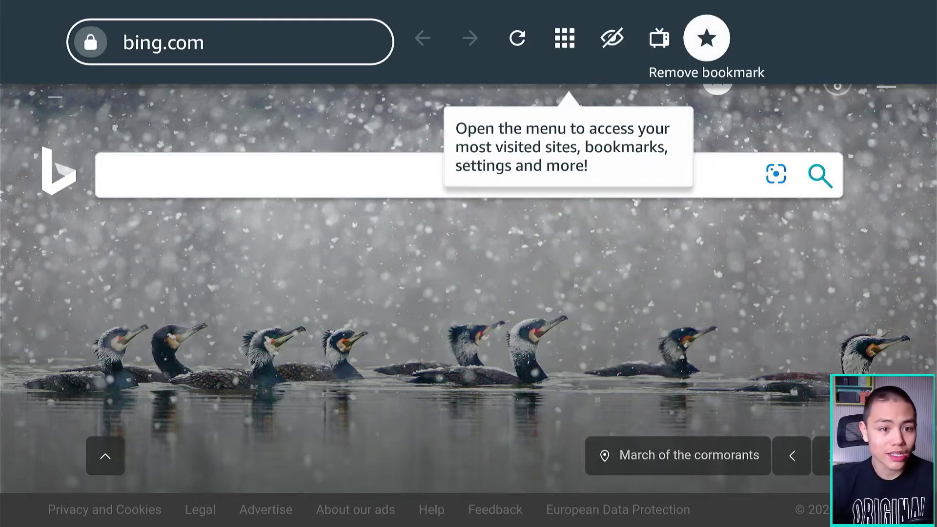
key("Left")
key("Left")
key("Left")
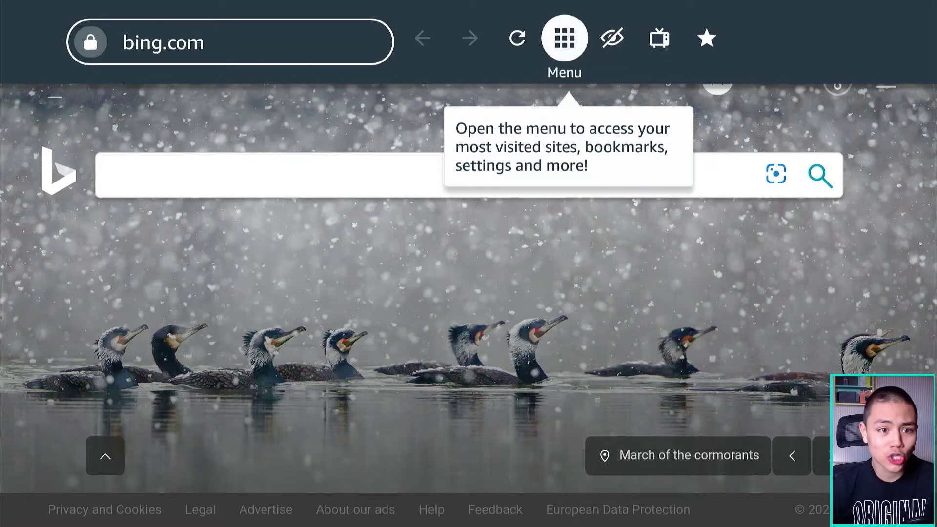
key("Return")
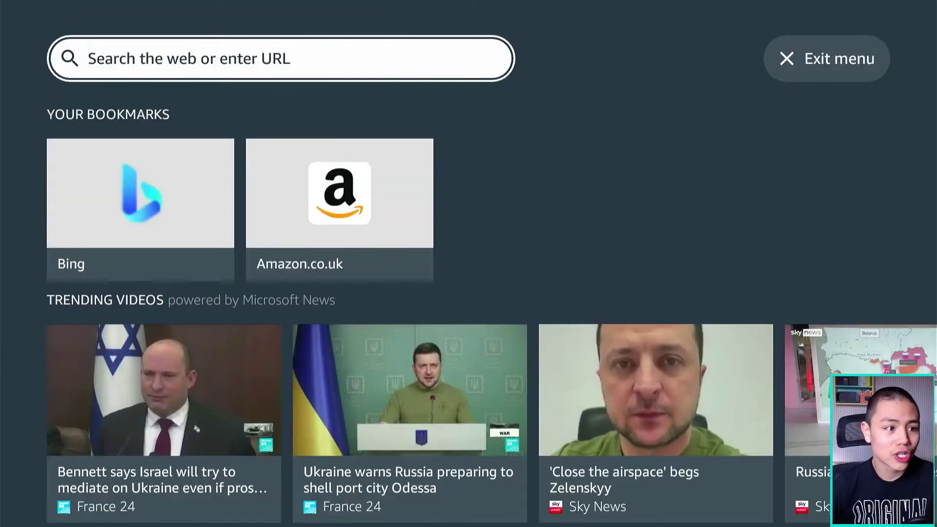
Open the saved Bing bookmark from Your Bookmarks.
key("Down")
key("Right")
key("Left")
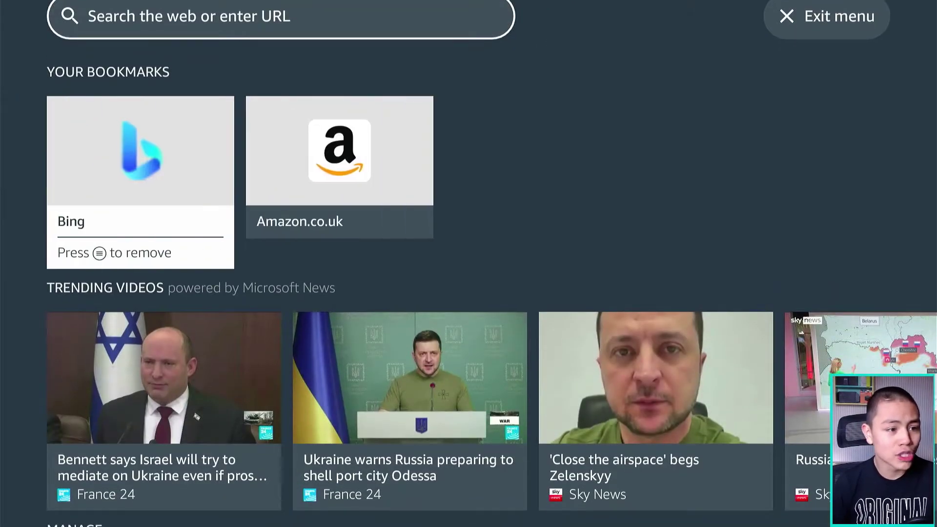
key("Return")
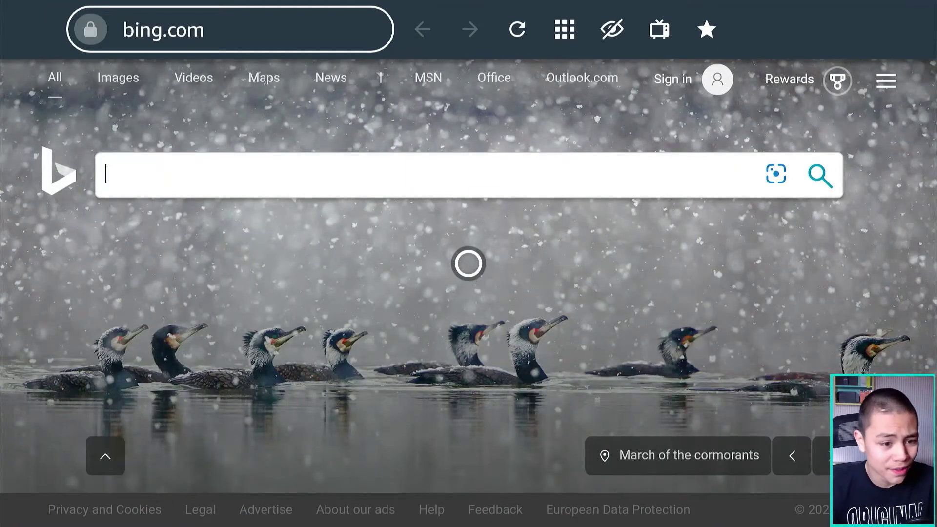
Bring up the on-screen keyboard for entering a web address in the URL bar.
key("Up")
key("Up")
key("Up")
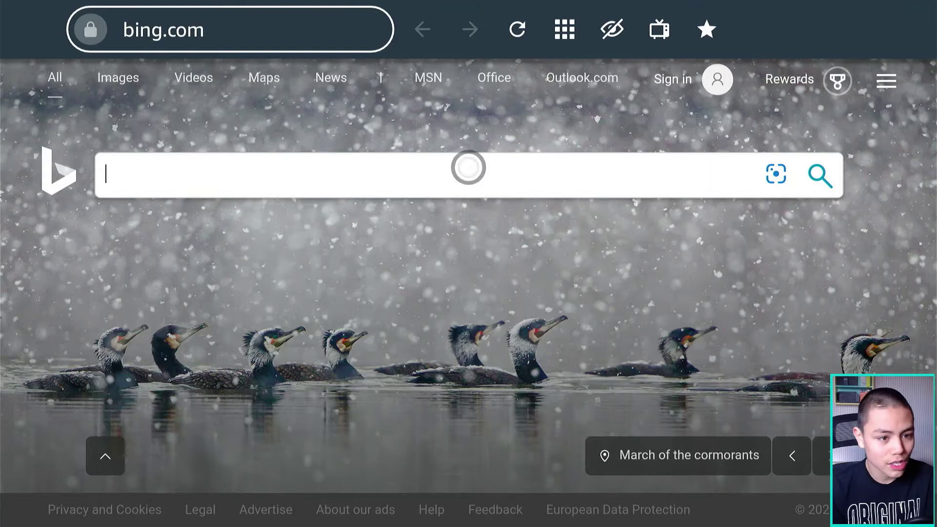
key("Left")
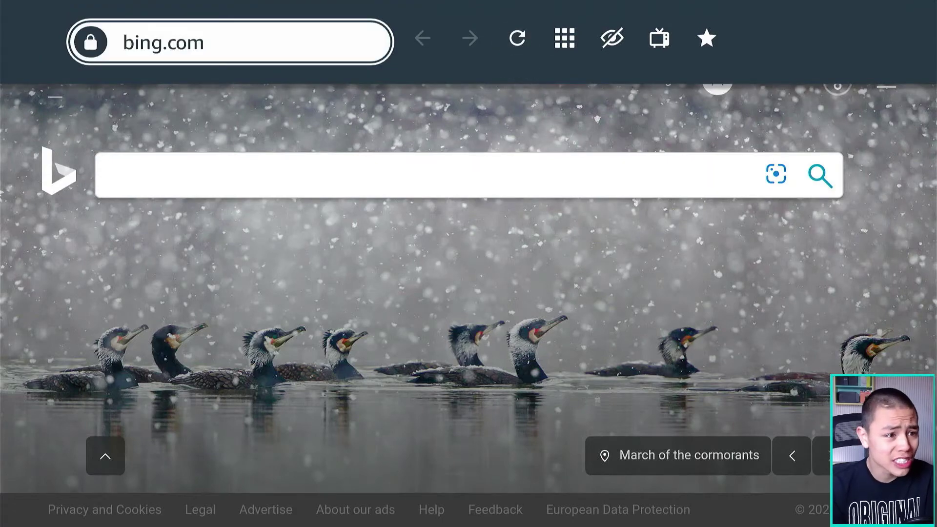
key("Return")
Spell "youtube" in the Silk address box using the on-screen keyboard.
key("Right")
key("Right")
key("Right")
key("Right")
key("Right")
key("Right")
key("Right")
key("Right")
key("Right")
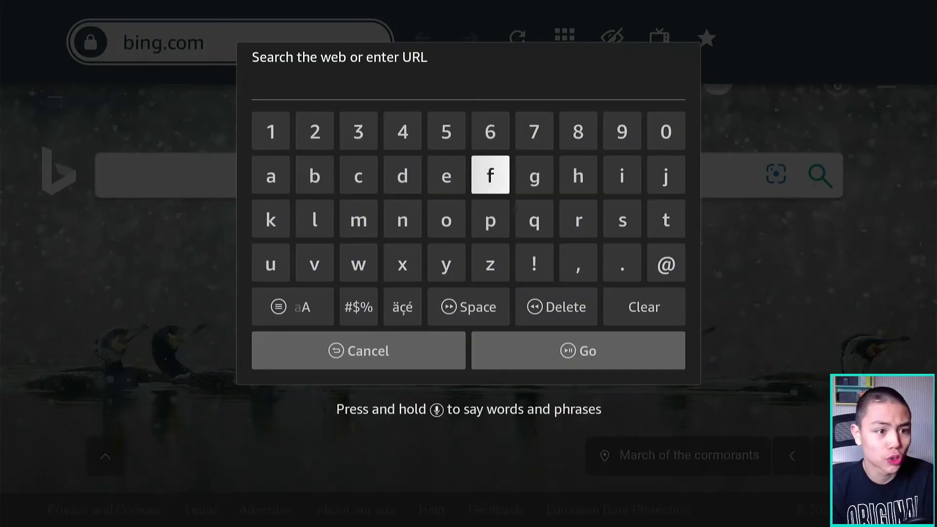
key("Down")
key("Left")
key("Left")
key("Left")
key("Left")
key("Left")
key("Down")
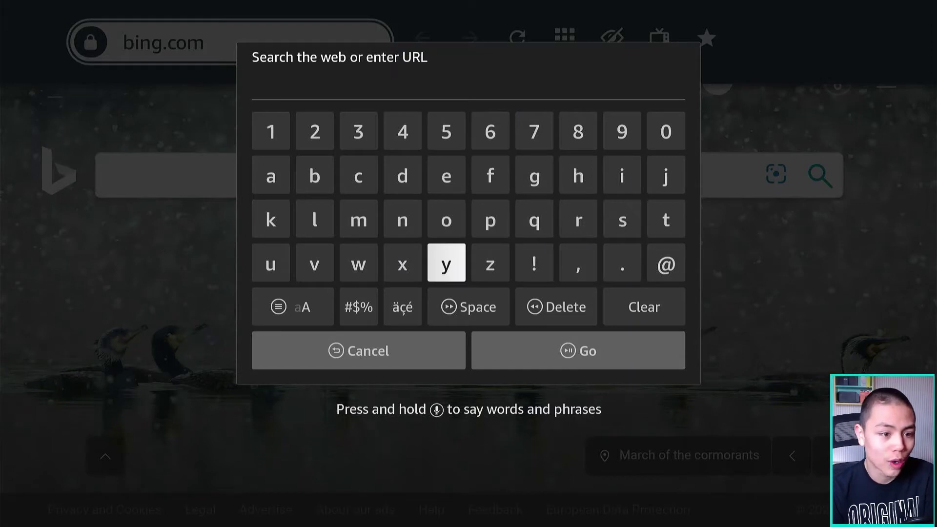
key("Return")
key("Up")
key("Return")
key("Left")
key("Left")
key("Left")
key("Left")
key("Down")
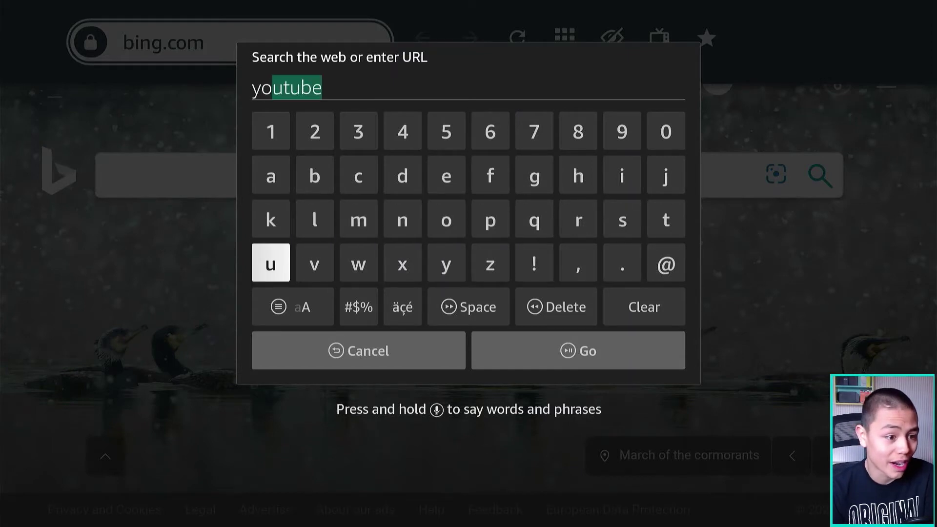
key("Return")
key("Right")
key("Right")
key("Right")
key("Right")
key("Right")
key("Right")
key("Right")
key("Right")
key("Up")
key("Right")
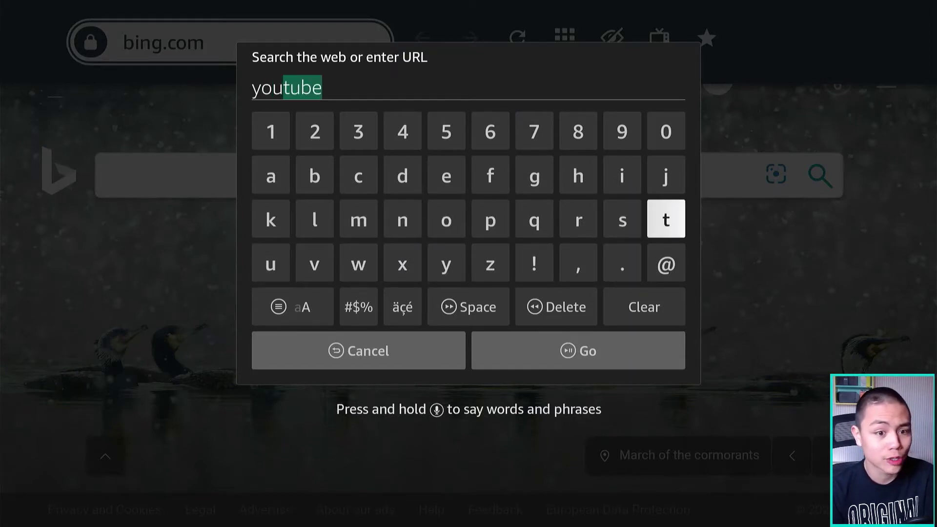
key("Return")
key("Left")
key("Left")
key("Left")
key("Left")
key("Left")
key("Left")
key("Left")
key("Down")
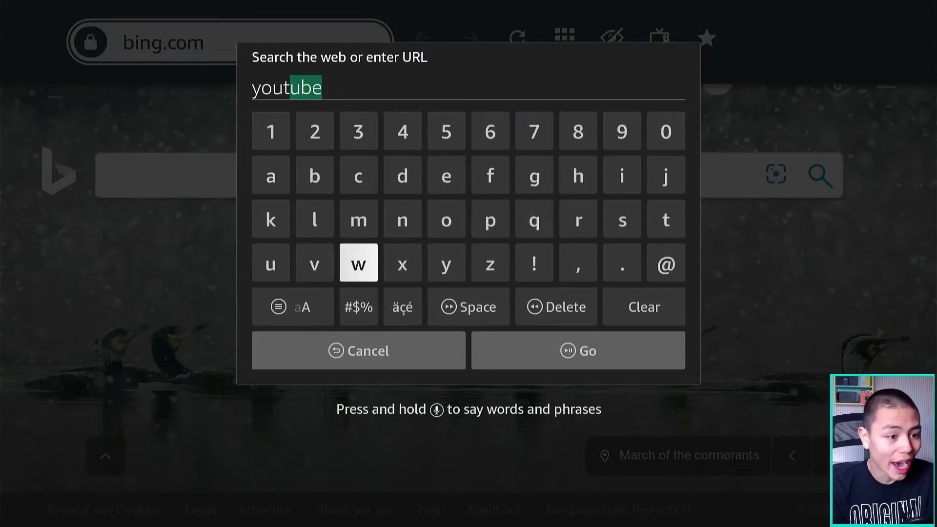
key("Left")
key("Left")
key("Right")
key("Up")
key("Up")
key("Return")
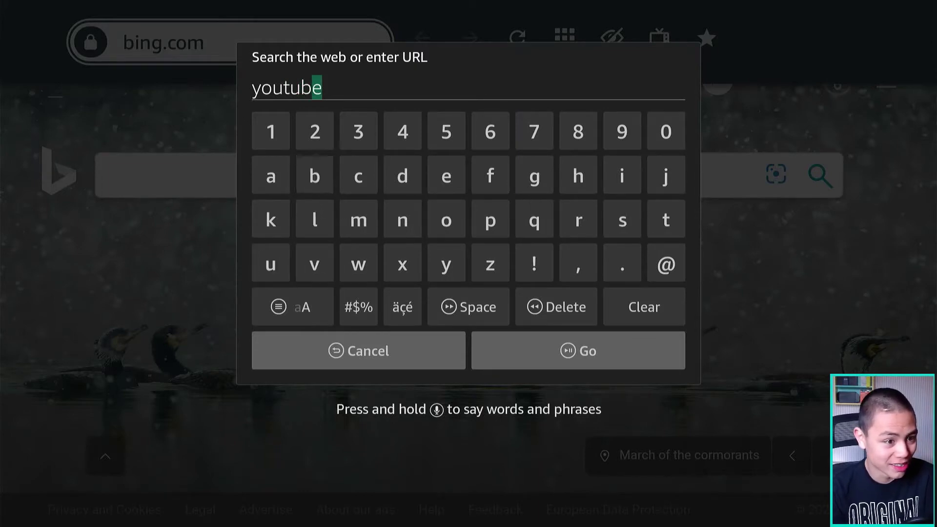
key("Right")
key("Right")
key("Right")
key("Return")
key("Right")
key("Right")
key("Right")
key("Right")
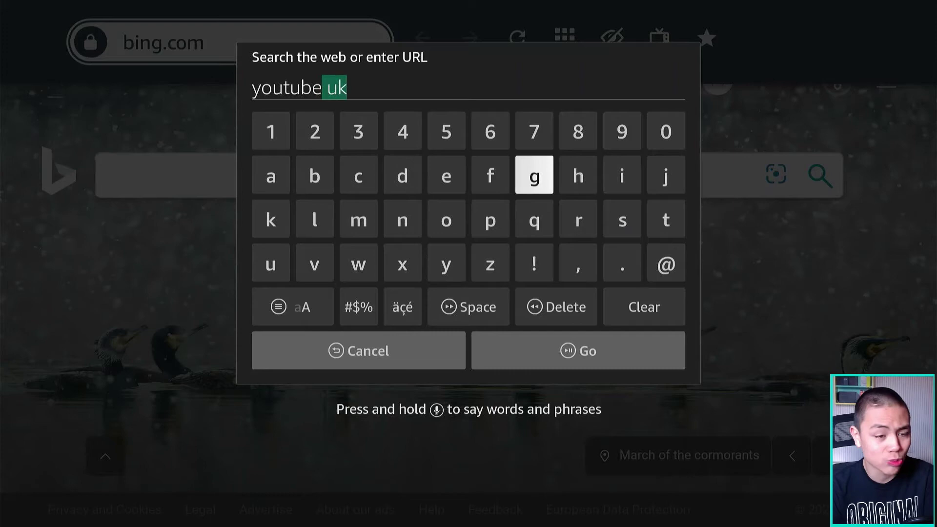
Extend the address to "youtube.com/", using the symbol keys for the slash.
key("Down")
key("Down")
key("Return")
key("Left")
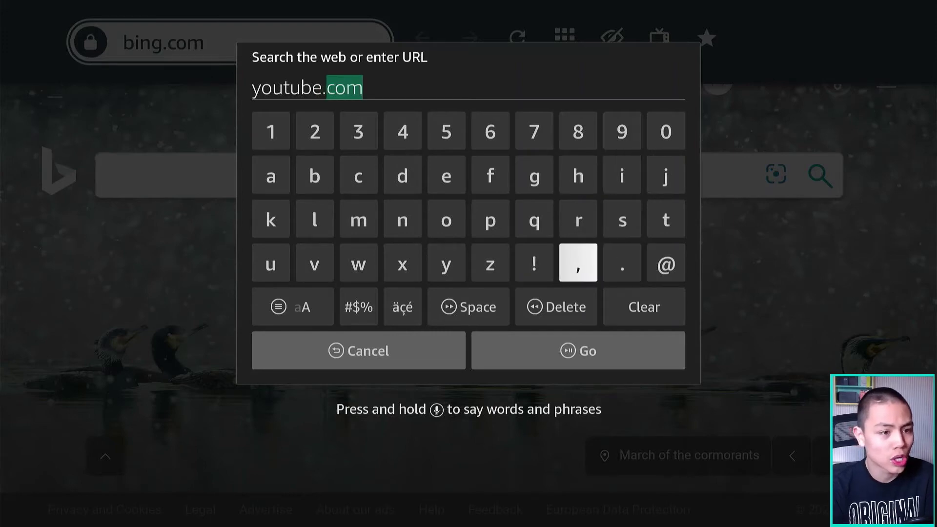
key("Left")
key("Left")
key("Left")
key("Left")
key("Left")
key("Up")
key("Up")
key("Return")
key("Right")
key("Right")
key("Down")
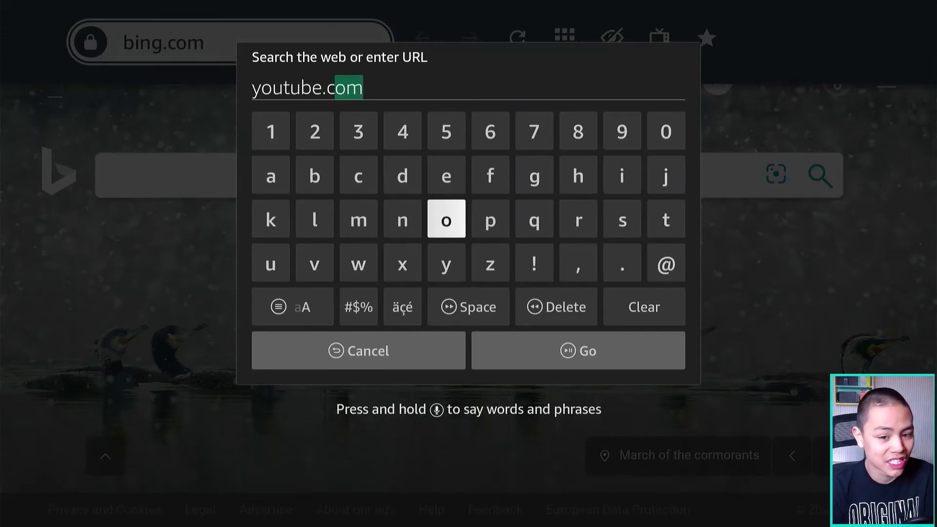
key("Return")
key("Left")
key("Left")
key("Left")
key("Down")
key("Right")
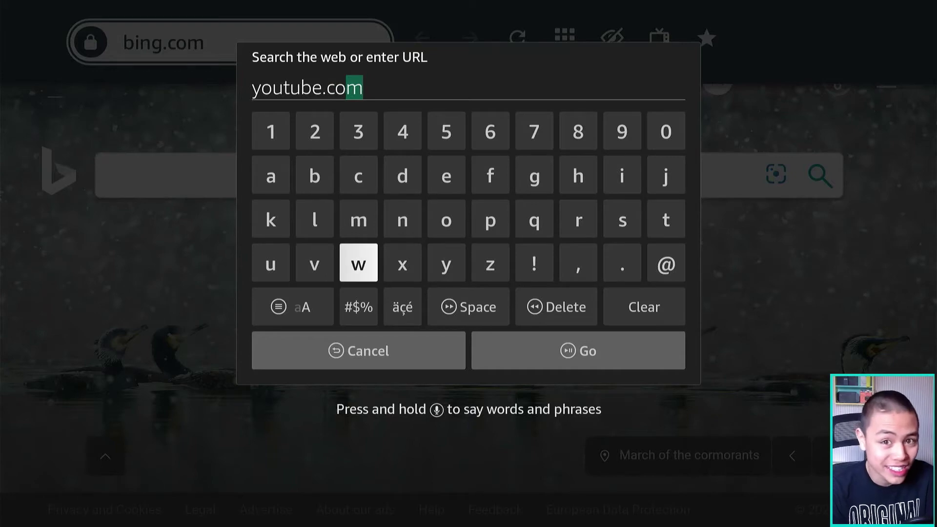
key("Down")
key("Return")
key("Up")
key("Up")
key("Right")
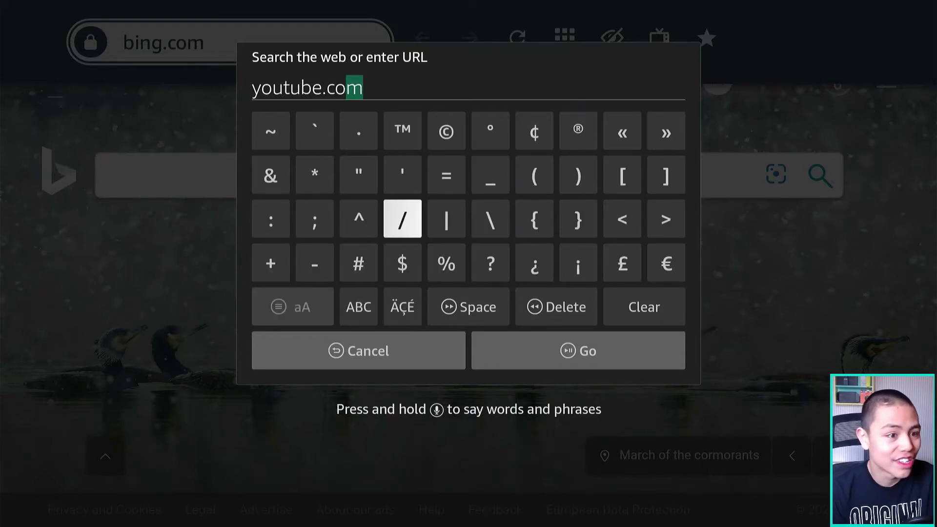
key("Left")
key("Down")
key("Down")
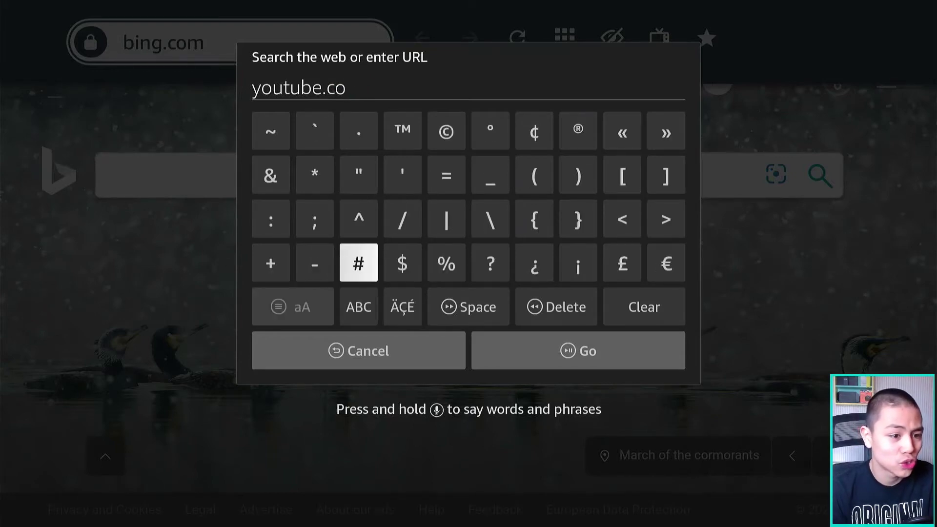
key("Return")
key("Up")
key("Up")
key("Return")
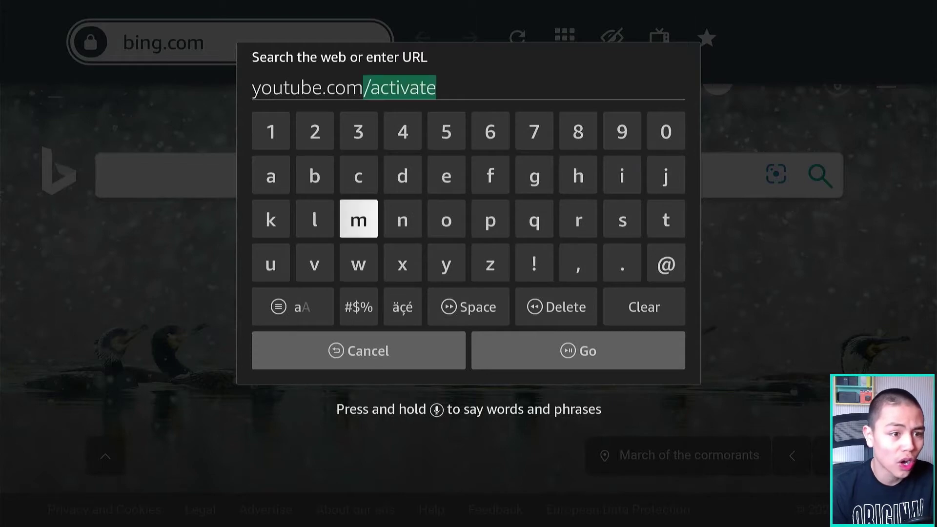
key("Down")
key("Down")
key("Return")
key("Up")
key("Up")
key("Right")
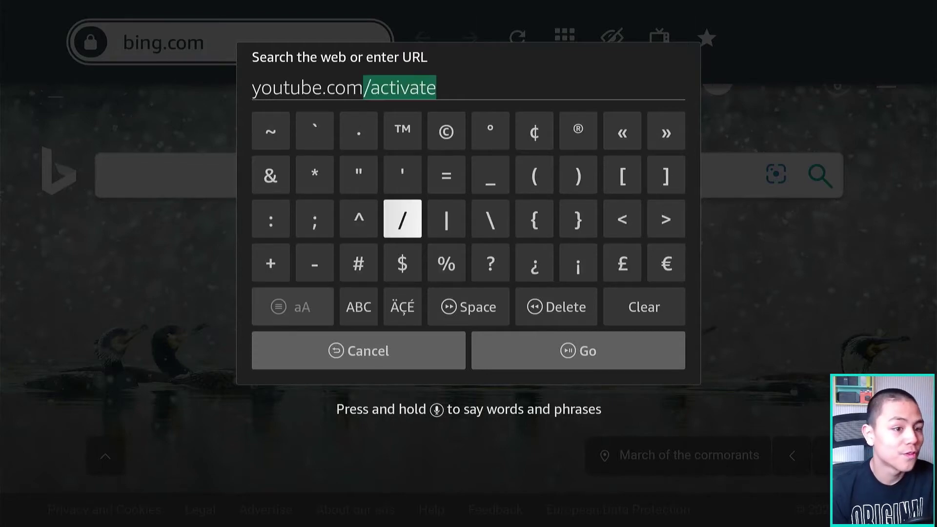
key("Return")
key("Down")
key("Down")
key("Left")
key("Return")
Add the path "streaming" after youtube.com/.
key("Up")
key("Up")
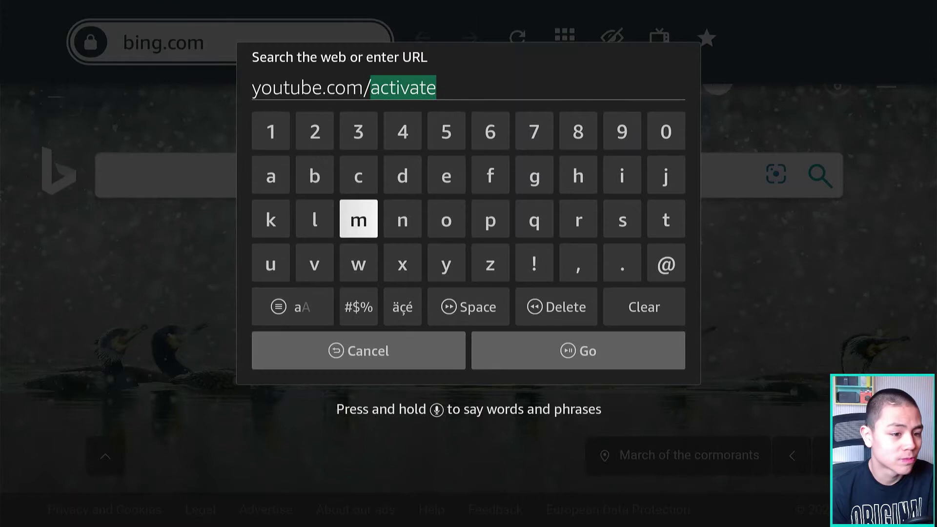
key("Right")
key("Right")
key("Right")
key("Right")
key("Right")
key("Right")
key("Right")
key("Left")
key("Return")
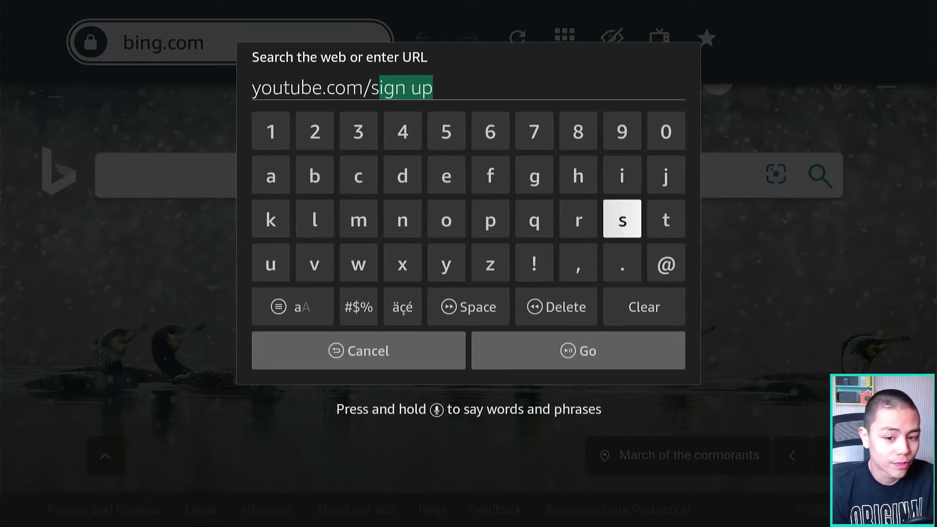
key("Right")
key("Return")
key("Left")
key("Left")
key("Left")
key("Right")
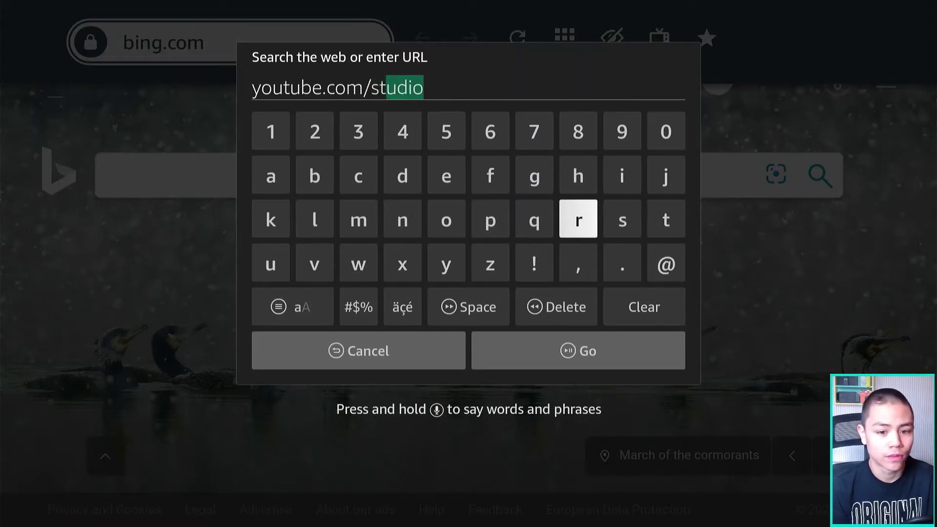
key("Return")
key("Up")
key("Up")
key("Left")
key("Left")
key("Left")
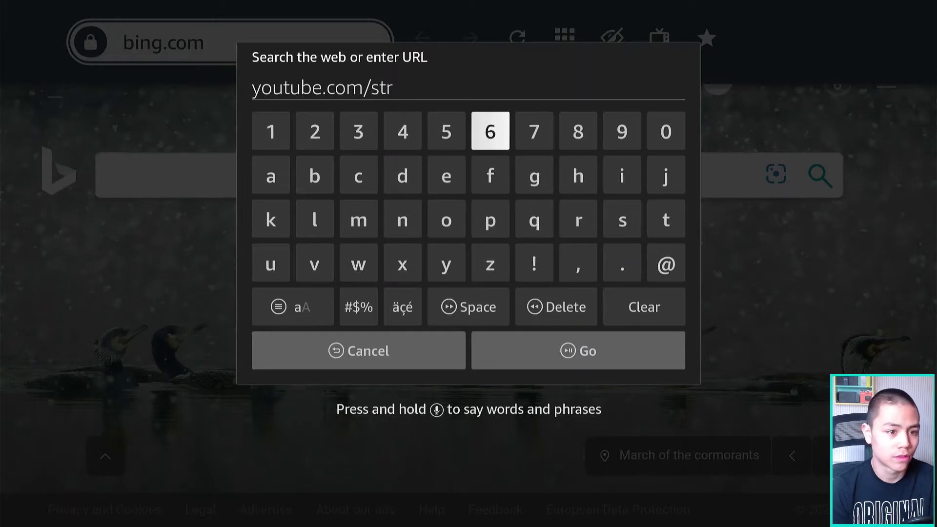
key("Down")
key("Return")
key("Left")
key("Left")
key("Left")
key("Left")
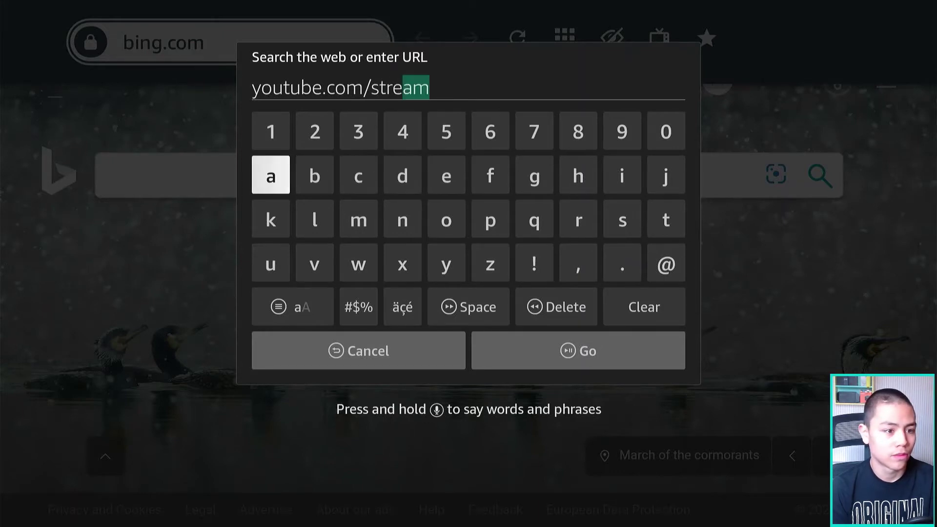
key("Right")
key("Right")
key("Down")
key("Return")
key("Right")
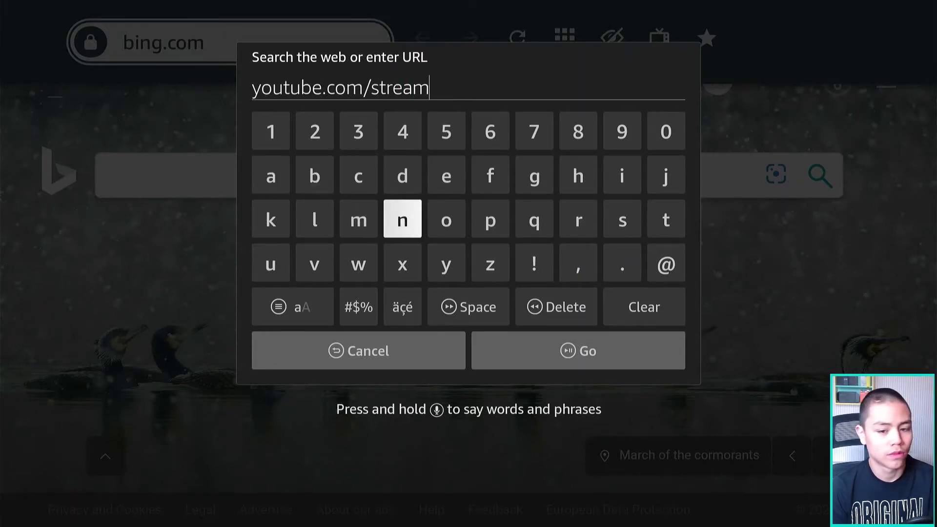
key("Right")
key("Right")
key("Right")
key("Right")
key("Right")
key("Up")
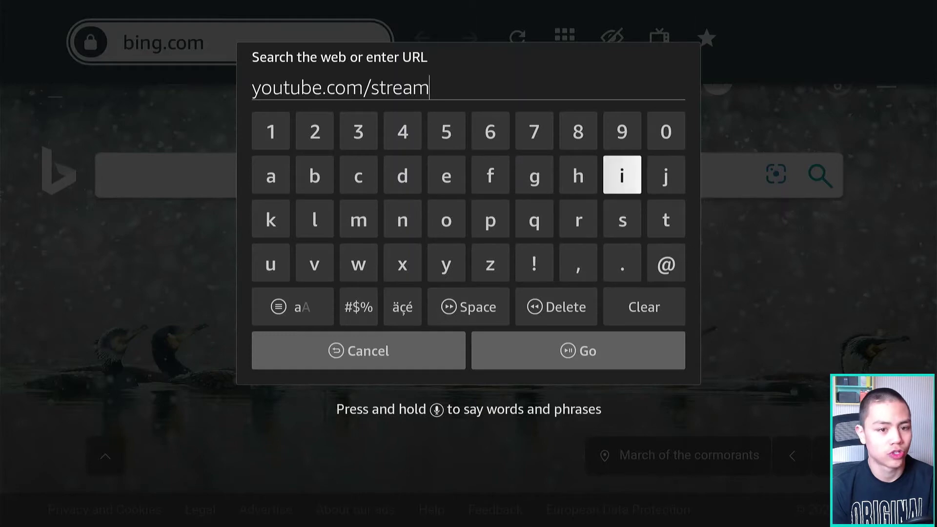
key("Return")
key("Down")
key("Left")
key("Left")
key("Left")
key("Left")
key("Left")
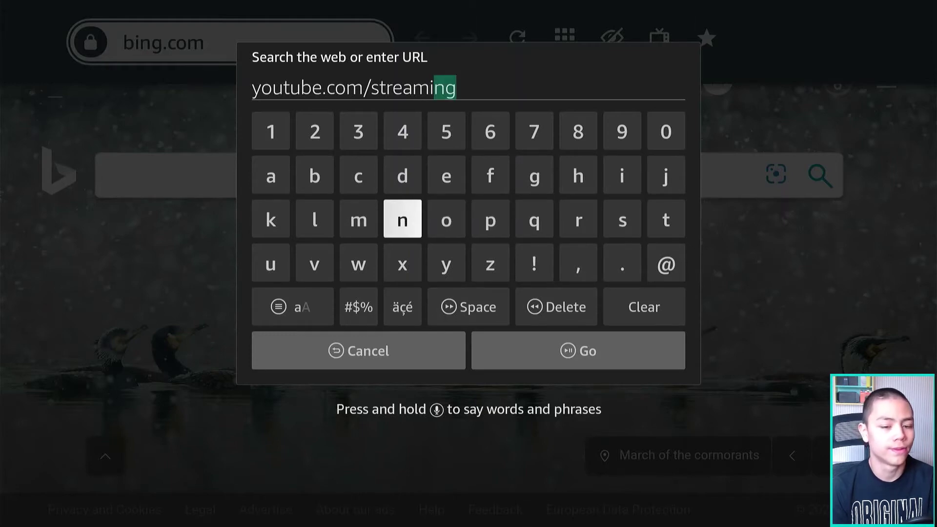
key("Return")
key("Right")
key("Right")
key("Right")
key("Up")
key("Return")
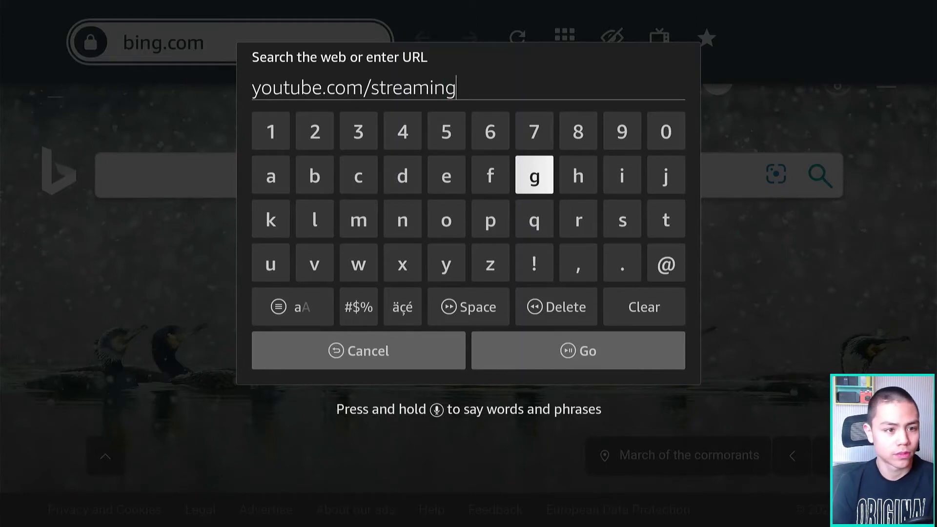
Finish with "wizard" and load youtube.com/streamingwizard.
key("Down")
key("Left")
key("Left")
key("Left")
key("Left")
key("Down")
key("Return")
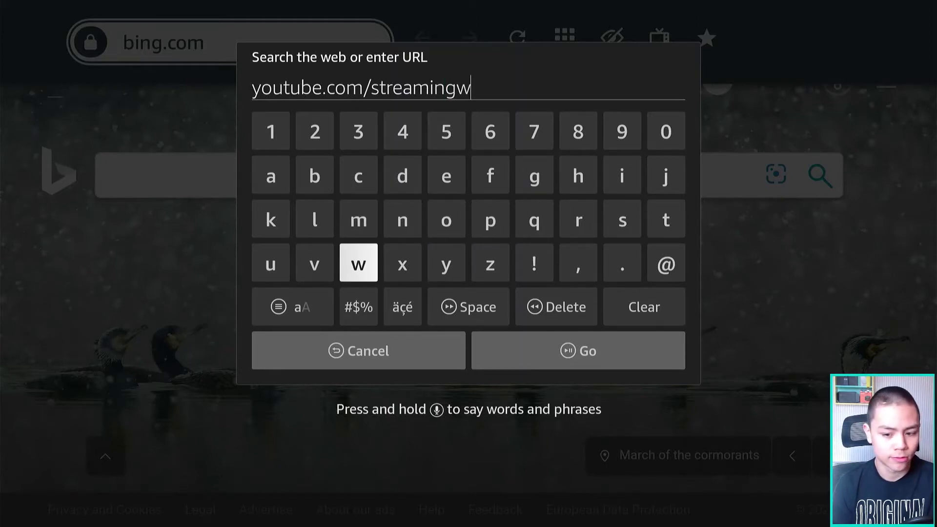
key("Right")
key("Right")
key("Right")
key("Right")
key("Right")
key("Right")
key("Right")
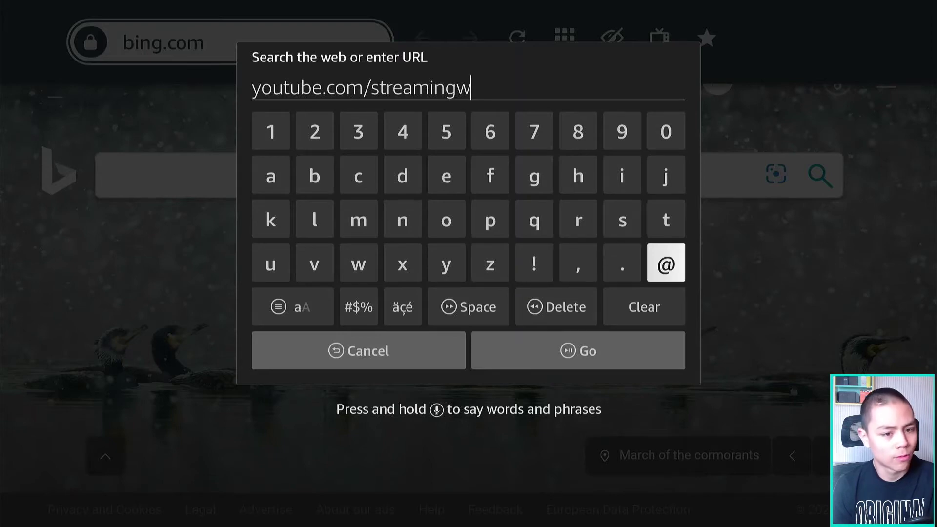
key("Up")
key("Up")
key("Left")
key("Return")
key("Right")
key("Right")
key("Right")
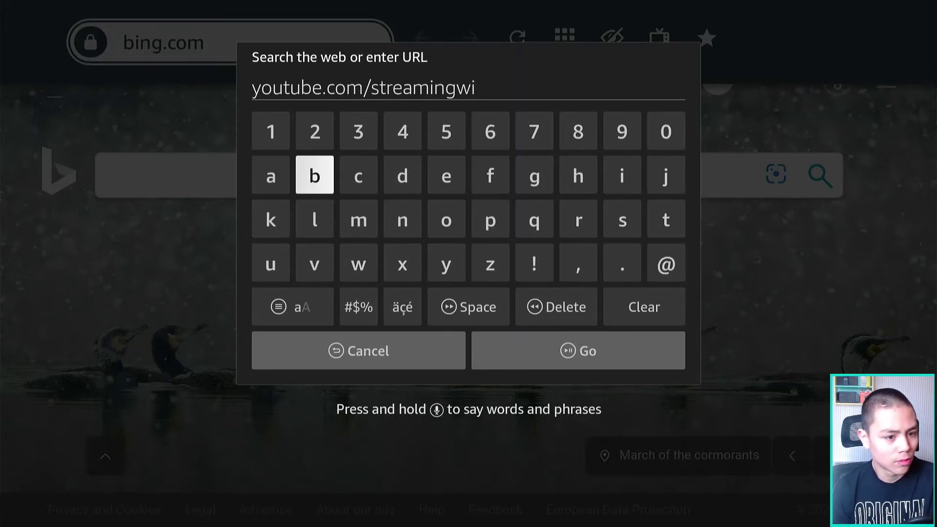
key("Right")
key("Right")
key("Right")
key("Right")
key("Down")
key("Down")
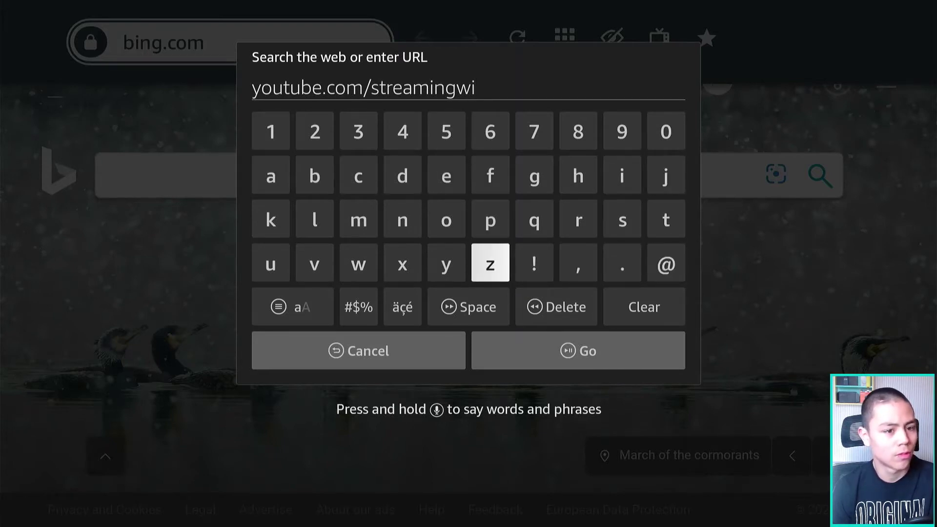
key("Up")
key("Left")
key("Left")
key("Left")
key("Left")
key("Left")
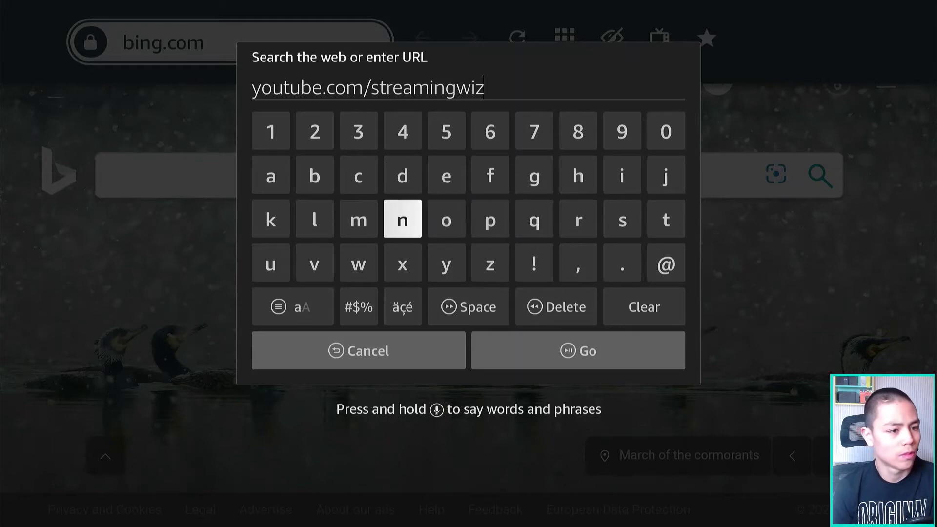
key("Up")
key("Right")
key("Right")
key("Right")
key("Right")
key("Right")
key("Right")
key("Right")
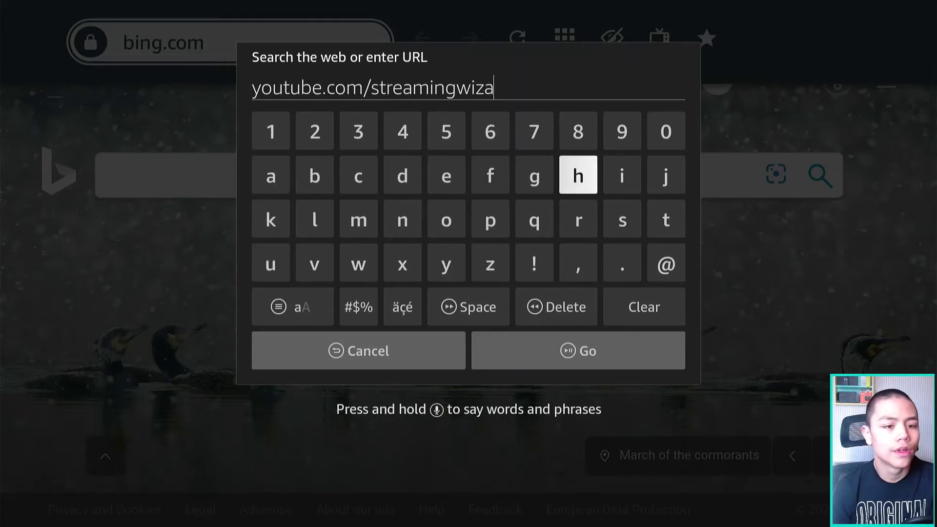
key("Down")
key("Return")
key("Left")
key("Left")
key("Left")
key("Left")
key("Left")
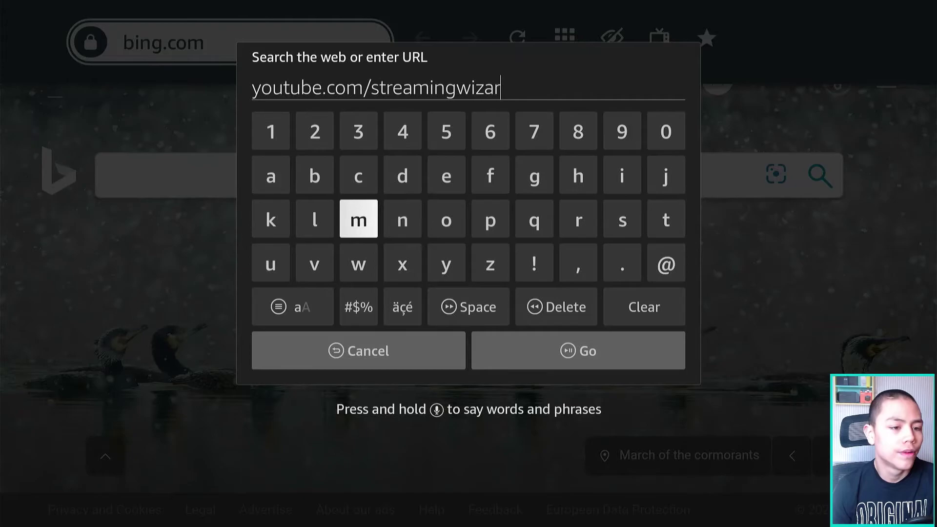
key("Up")
key("Right")
key("XF86AudioPlay")
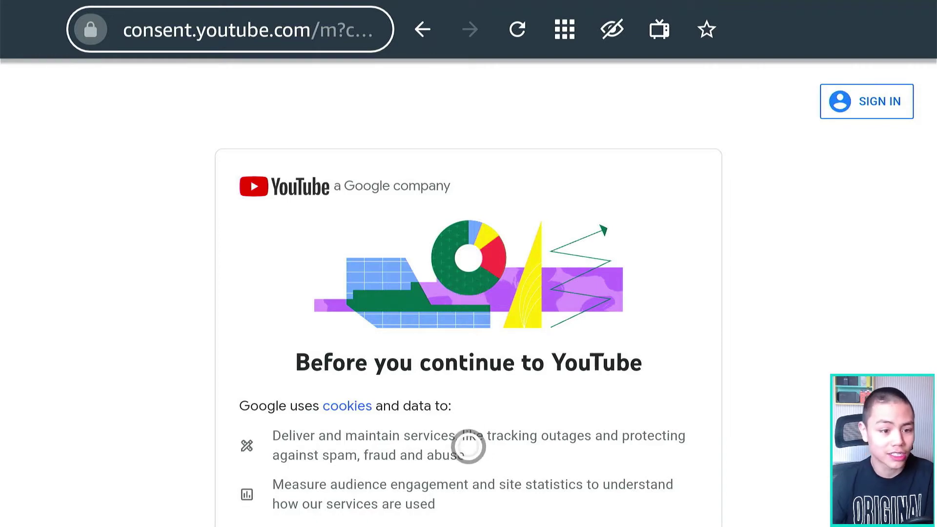
Scroll down YouTube's "Before you continue" page and press I AGREE.
scroll(469, 444, "down", 4)
scroll(468, 520, "down", 8)
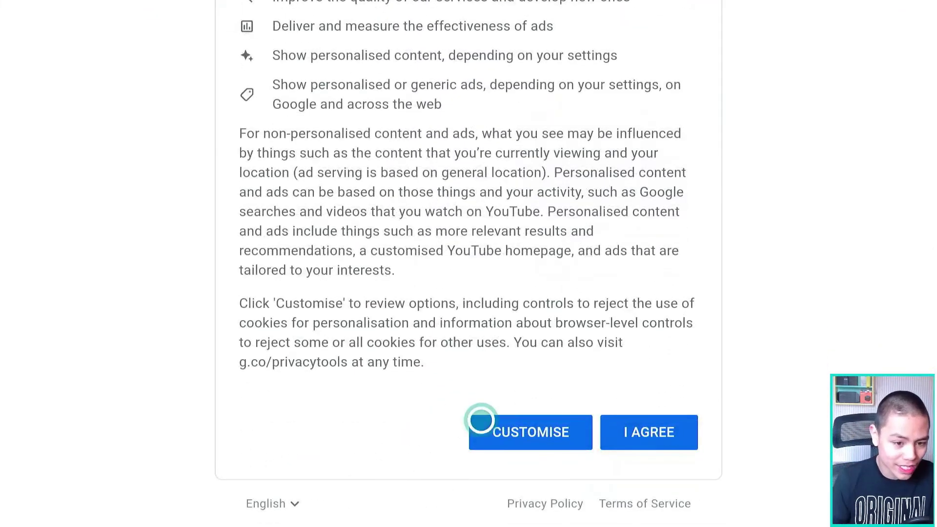
left_click(657, 420)
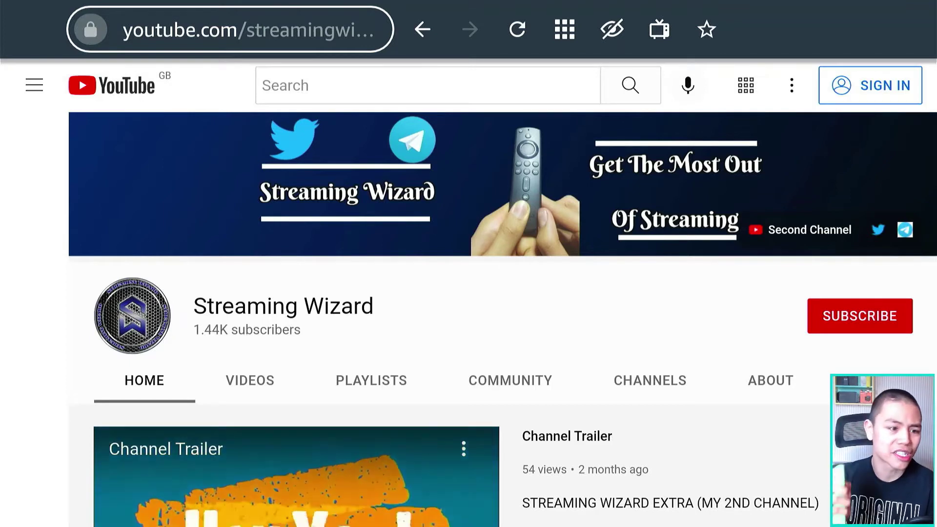
Browse the Streaming Wizard home page, then switch to the VIDEOS tab.
scroll(468, 312, "down", 5)
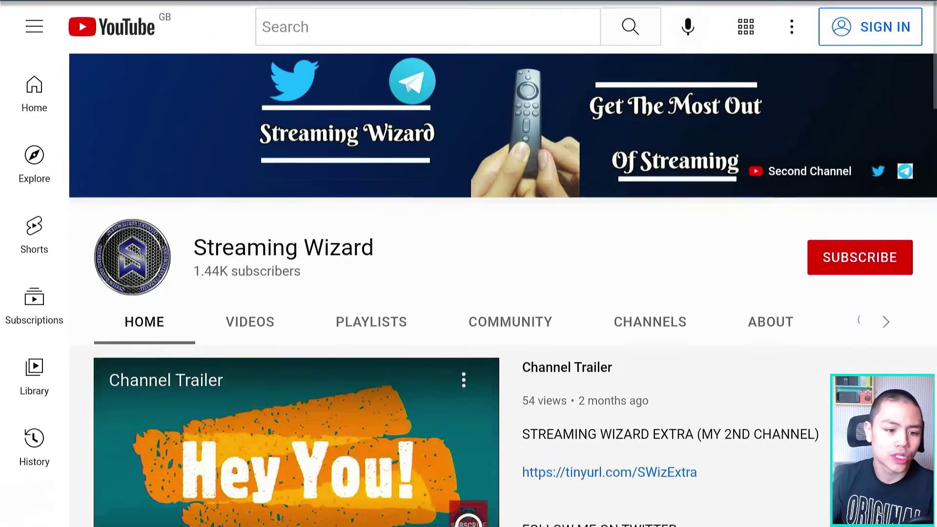
scroll(469, 313, "down", 7)
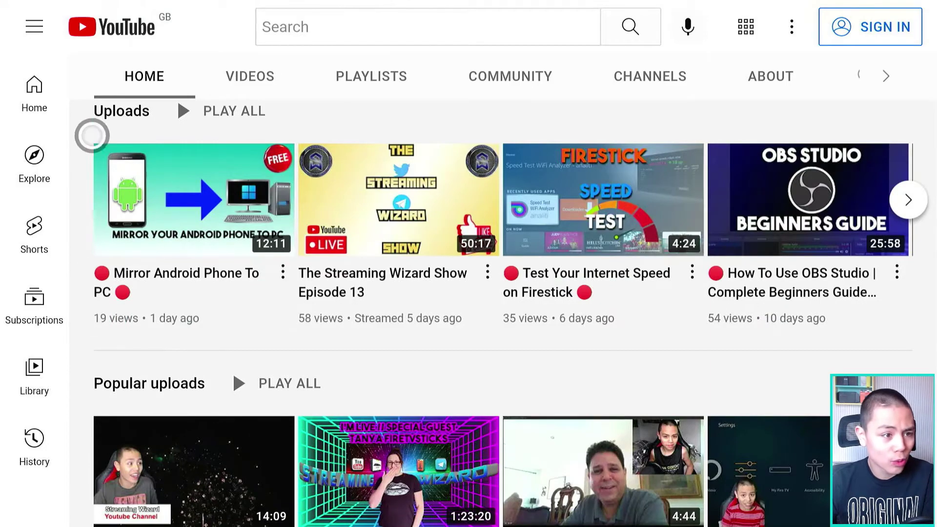
scroll(90, 34, "up", 2)
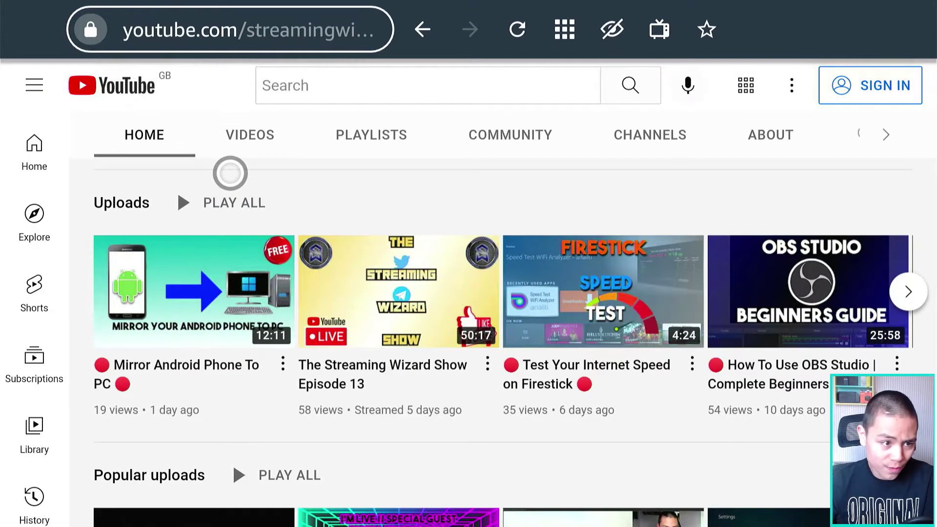
scroll(230, 126, "up", 2)
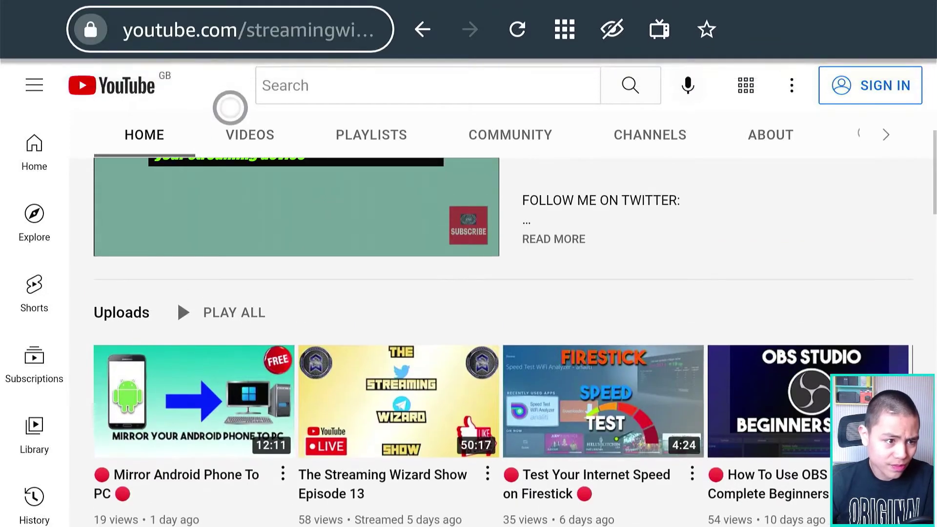
left_click(230, 126)
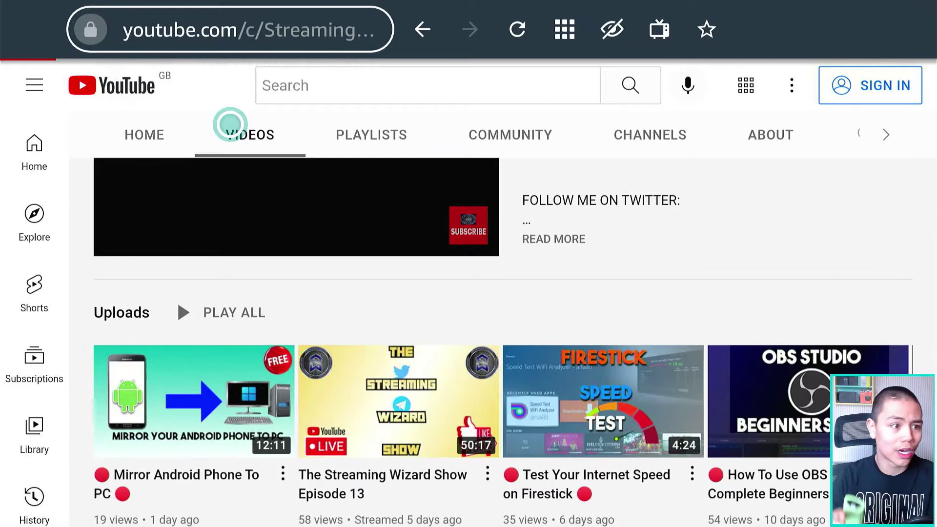
Load the Videos grid and scroll down to the Windows Copy Files & Folders video.
left_click(230, 126)
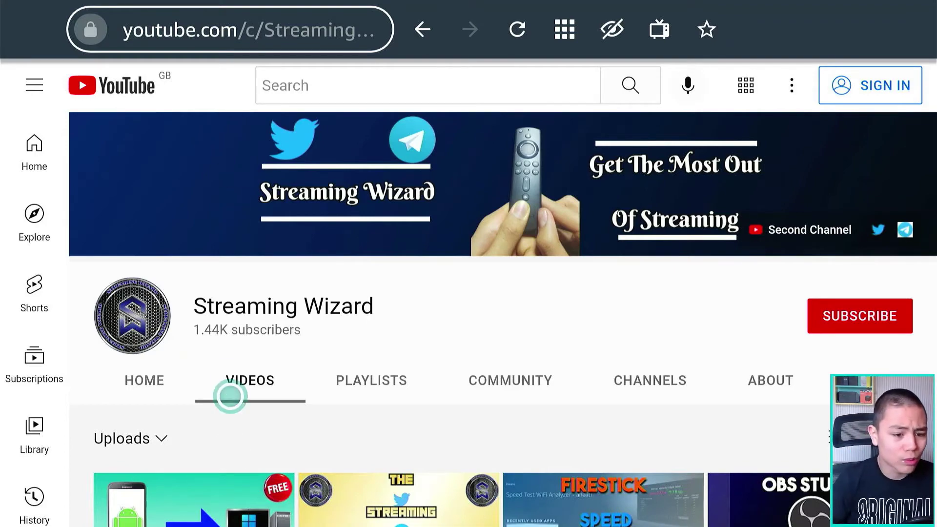
mouse_move(230, 477)
scroll(230, 508, "down", 8)
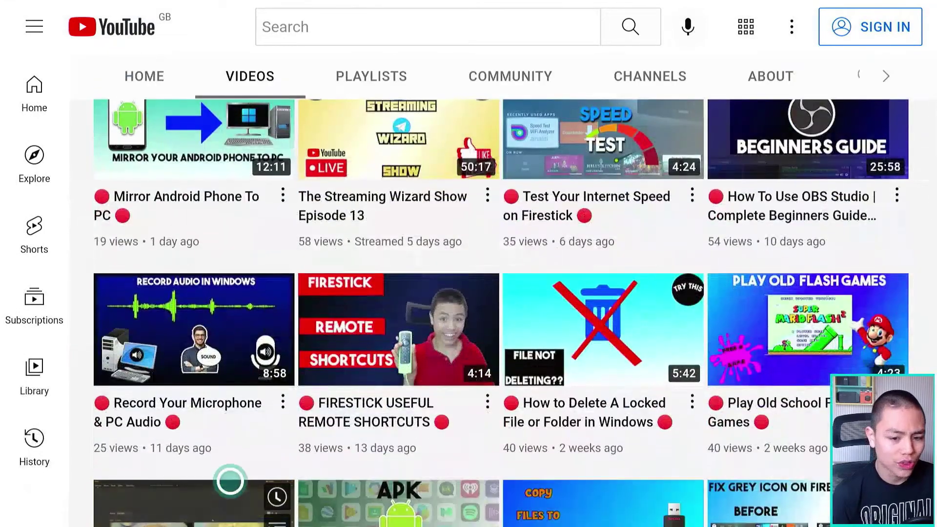
mouse_move(261, 393)
mouse_move(345, 394)
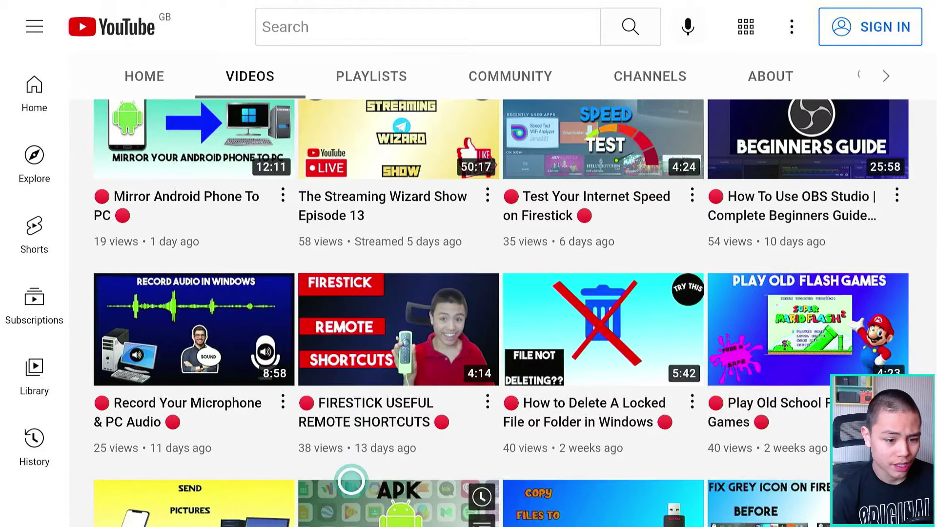
scroll(351, 518, "down", 3)
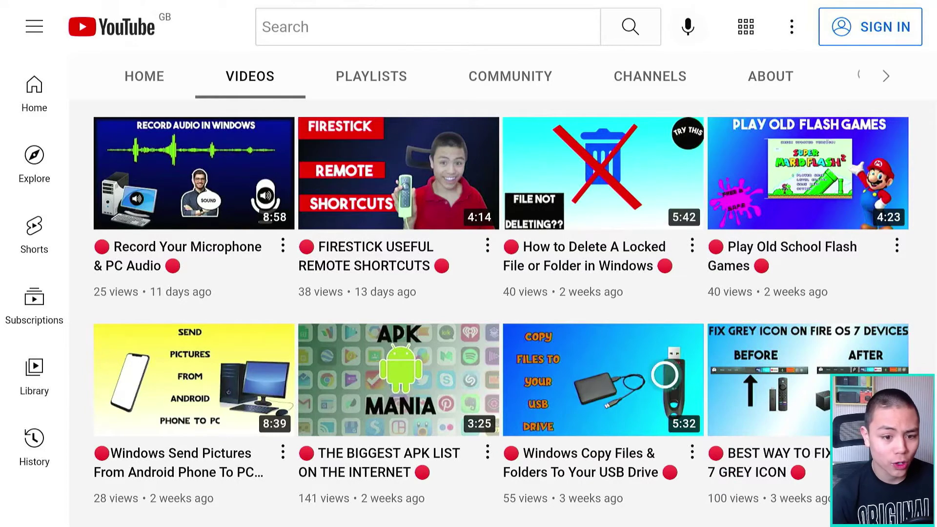
mouse_move(562, 374)
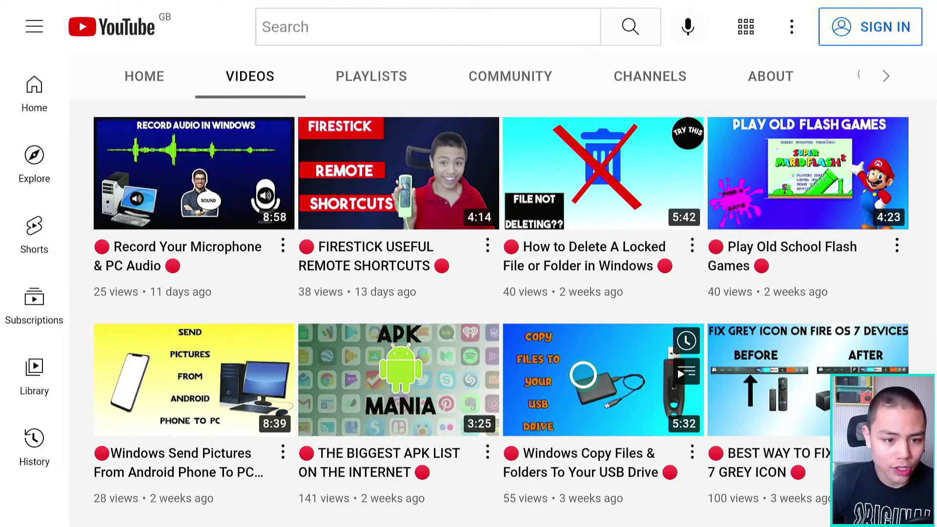
mouse_move(230, 10)
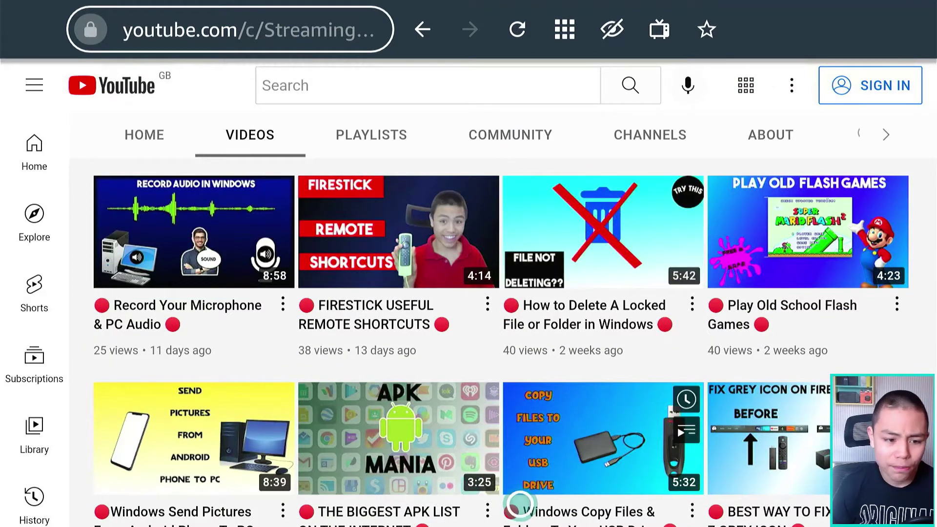
Play "Windows Copy Files & Folders To Your USB Drive" full screen and skip to 0:44.
left_click(609, 512)
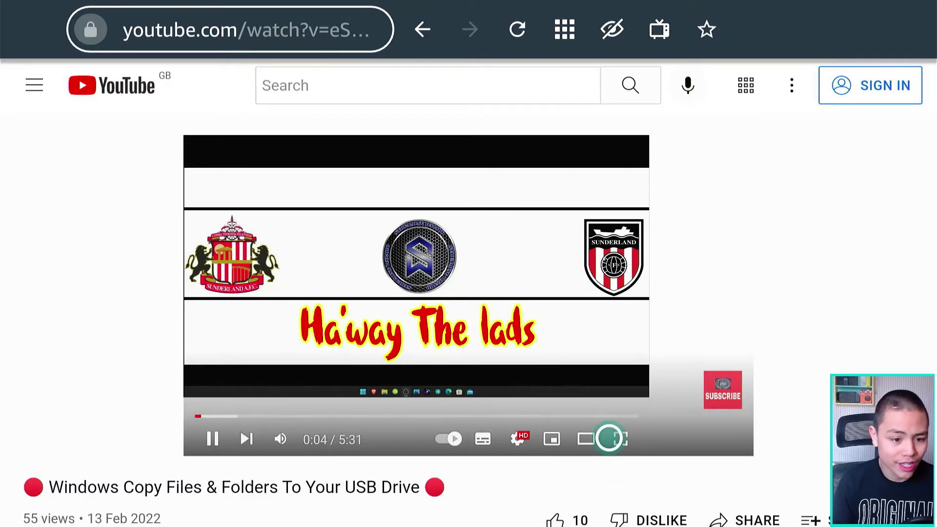
left_click(622, 438)
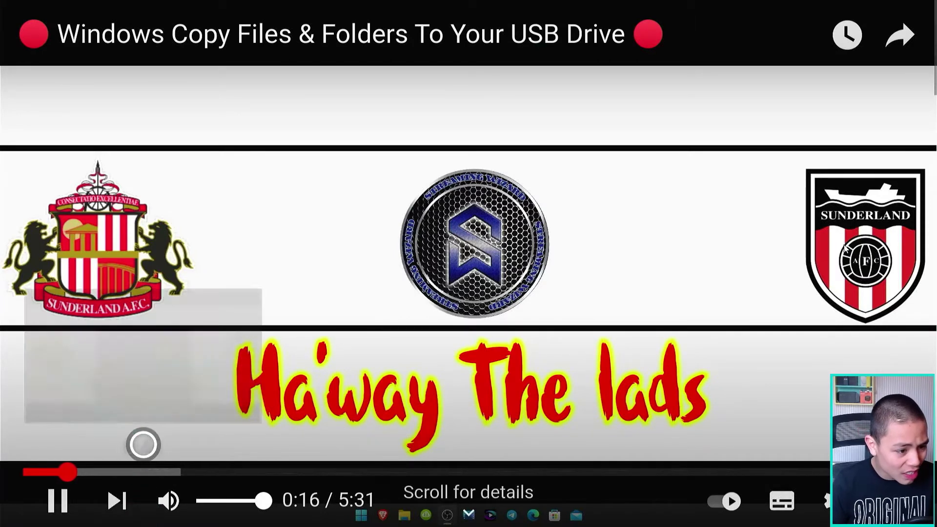
left_click(143, 470)
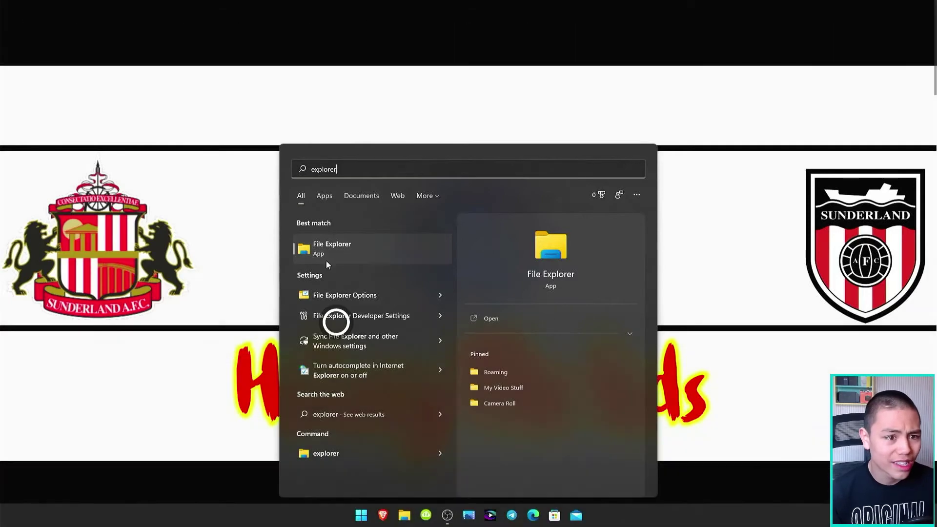
scroll(337, 322, "up", 1)
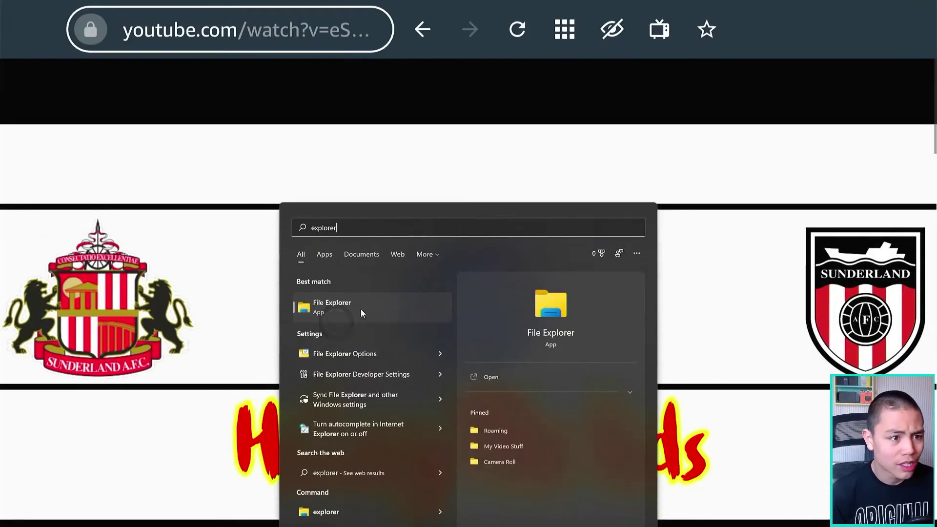
Go back to the Streaming Wizard channel Home showing the trailer, then focus the toolbar.
key("alt+Left")
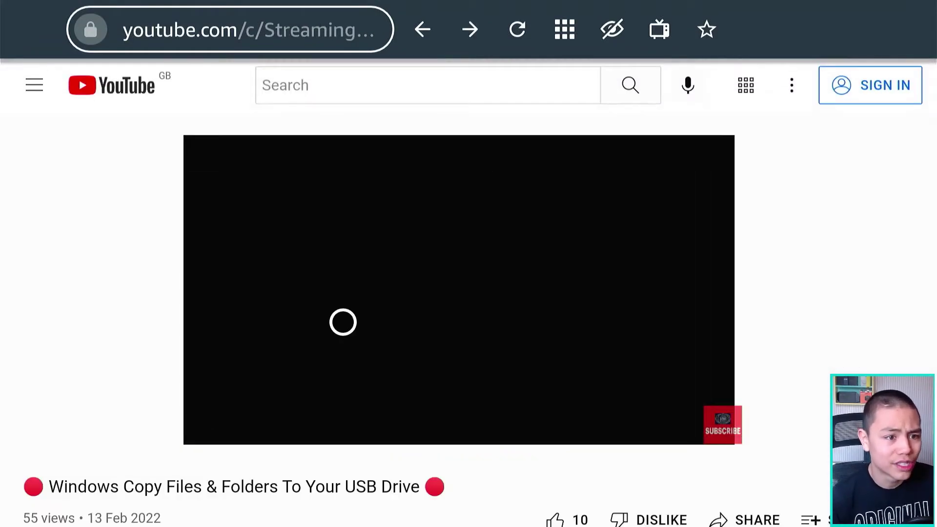
scroll(368, 142, "up", 3)
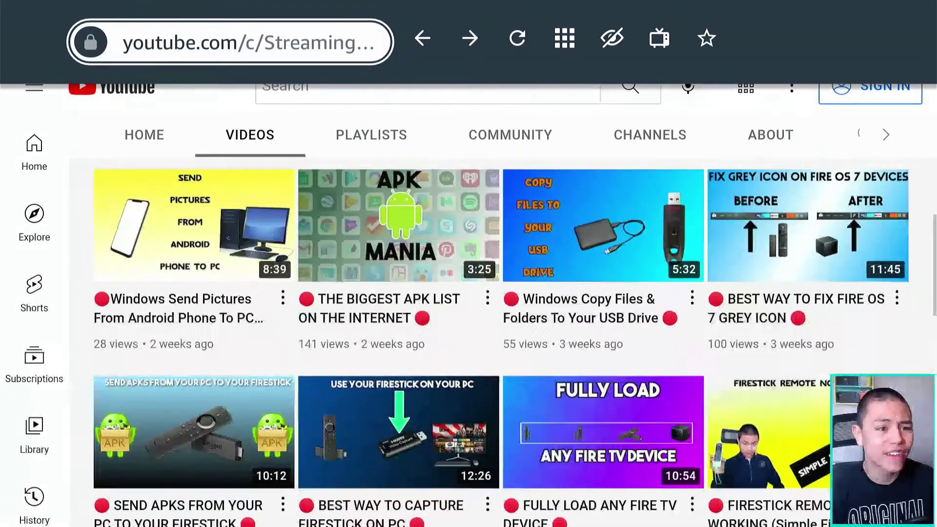
left_click(422, 38)
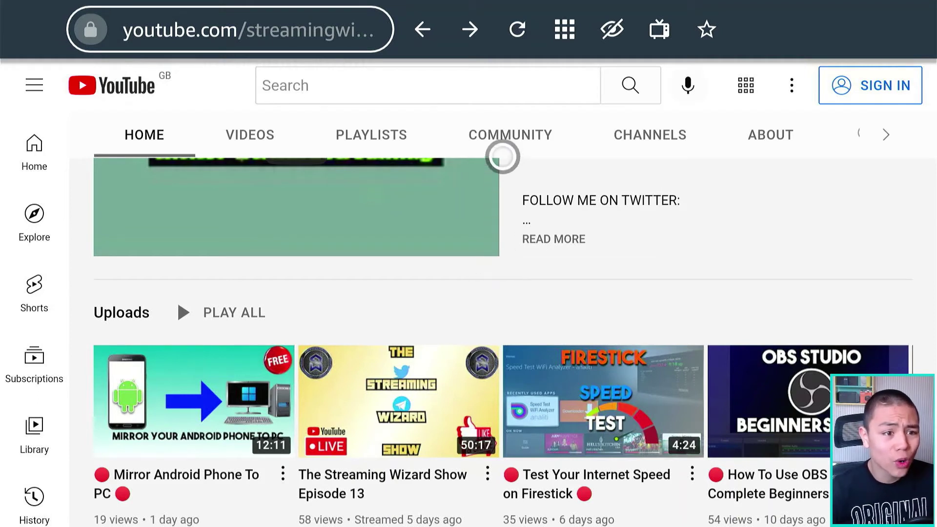
scroll(502, 153, "up", 4)
key("Right")
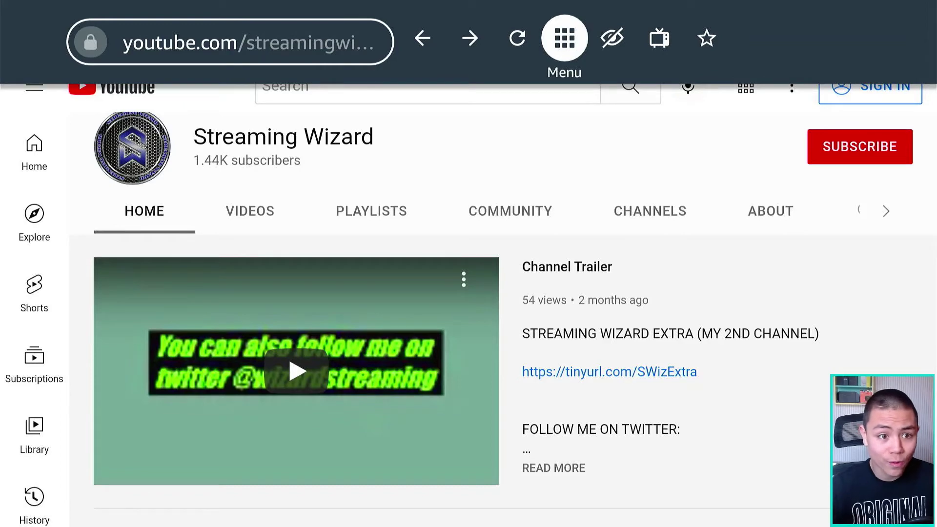
Open the Silk menu and look over the web search field and the Bing and Amazon.co.uk bookmarks.
key("Return")
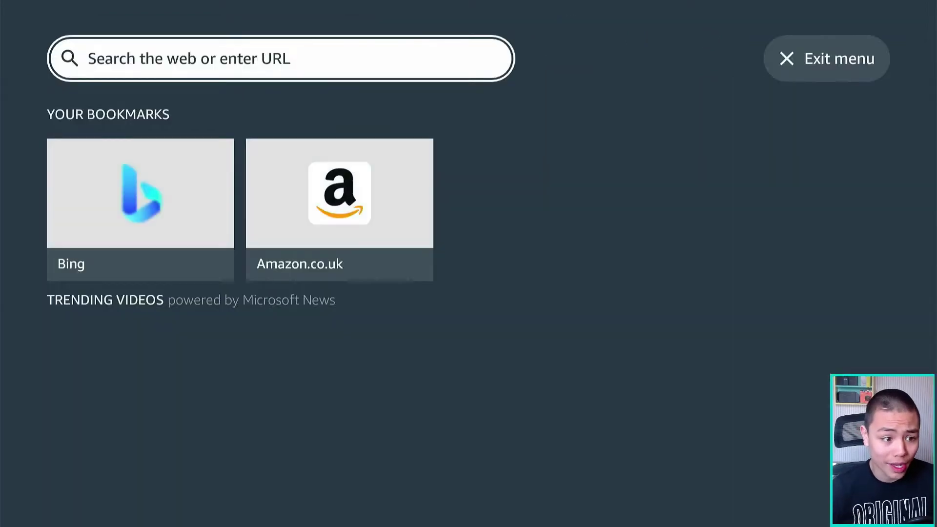
key("Down")
key("Down")
key("Down")
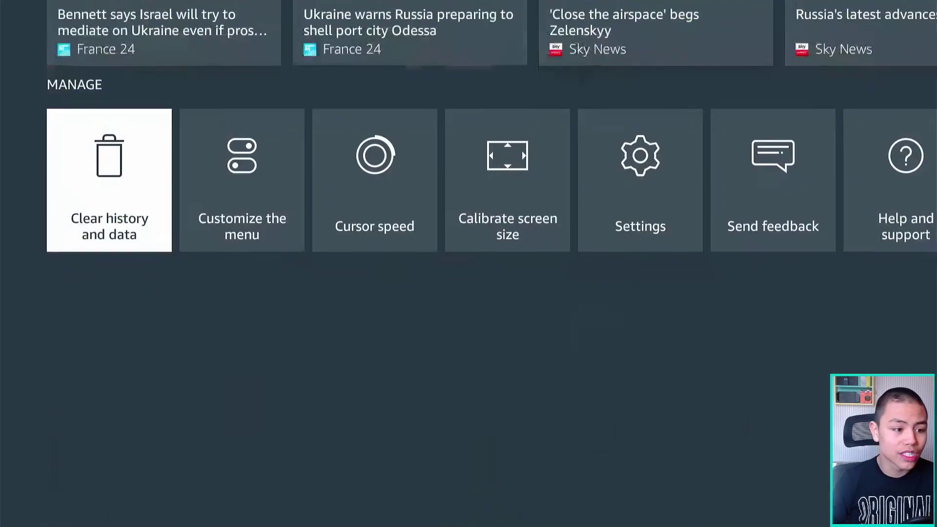
key("Up")
key("Up")
key("Up")
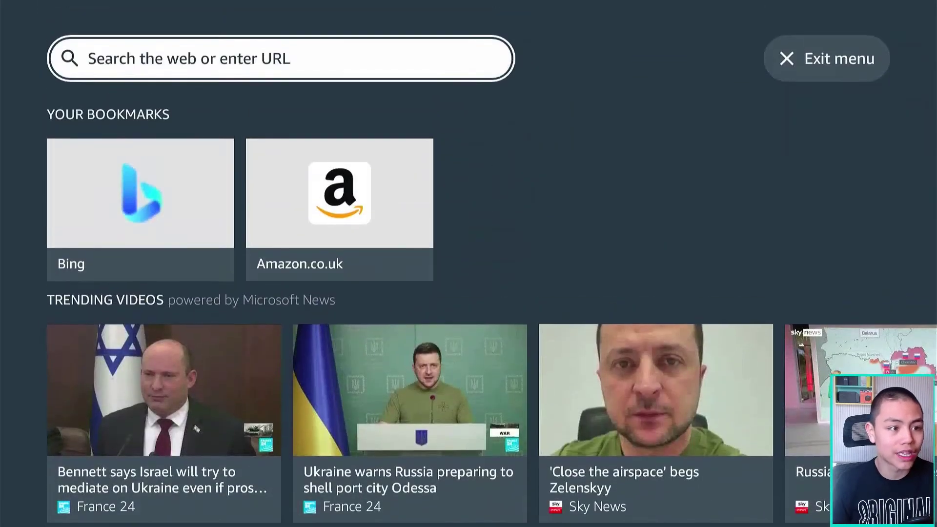
key("Down")
key("Up")
key("Down")
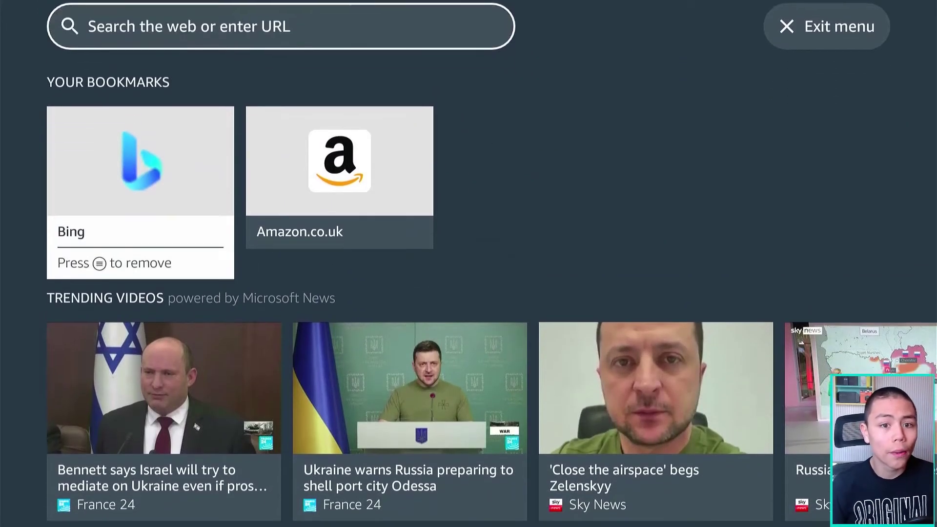
key("Right")
key("Left")
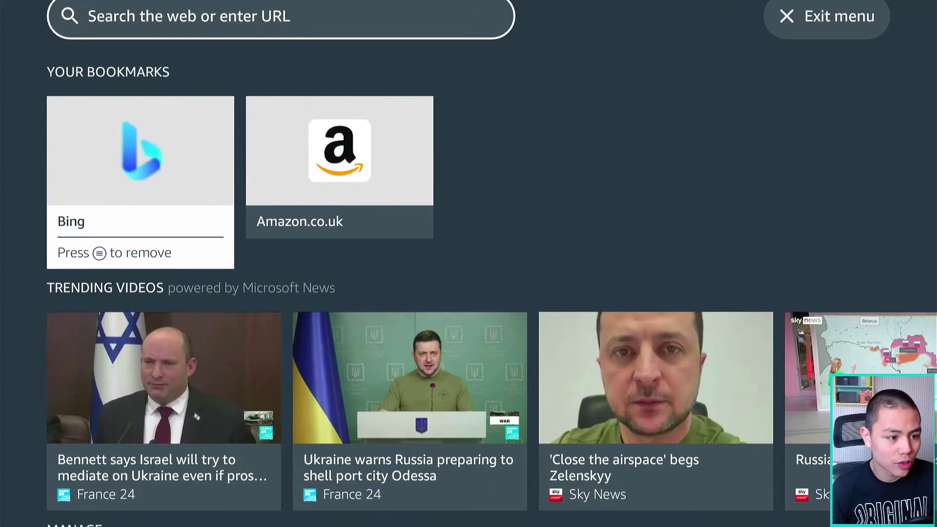
Browse the trending videos row, then highlight 'Customize the menu' under Manage.
key("Down")
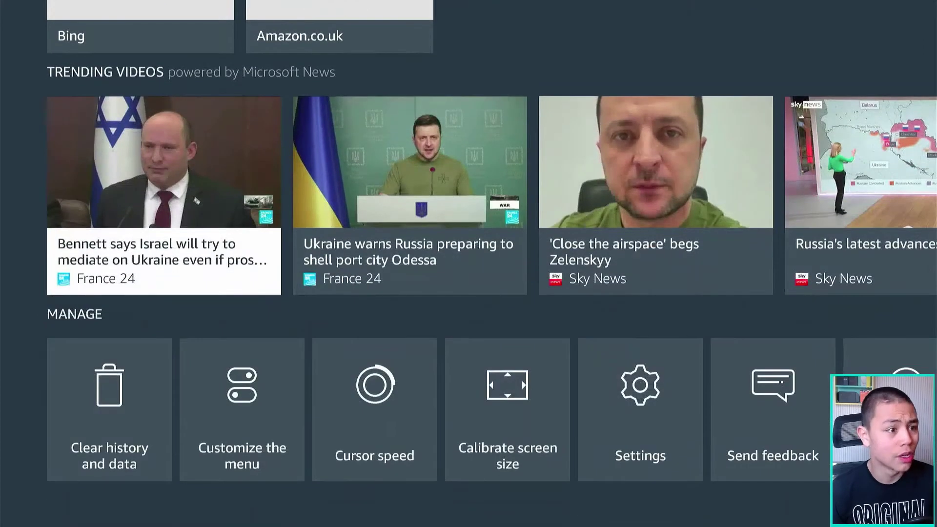
key("Right")
key("Right")
key("Right")
key("Right")
key("Right")
key("Right")
key("Right")
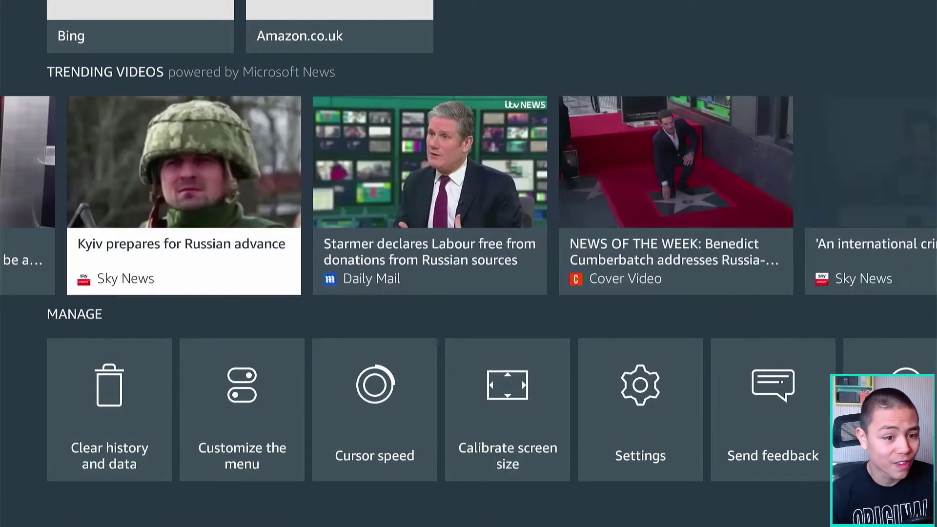
key("Right")
key("Right")
key("Right")
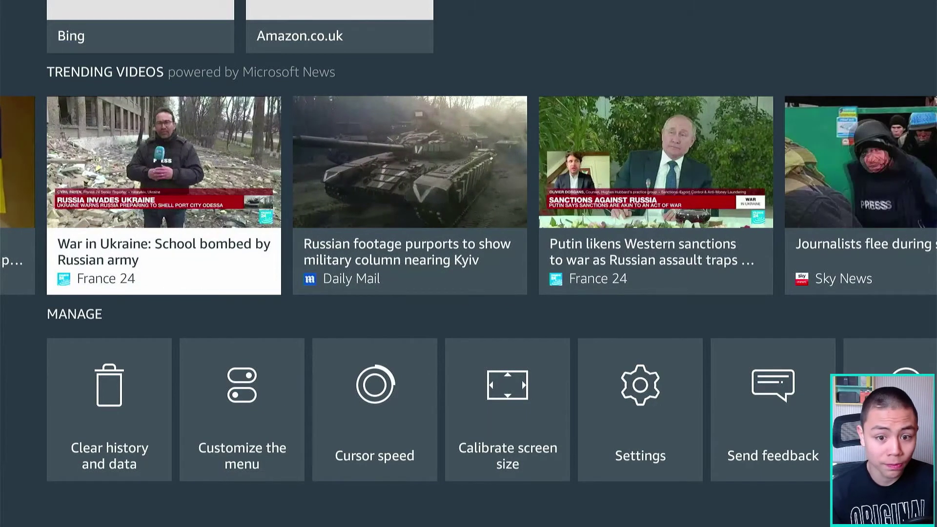
key("Right")
key("Right")
key("Right")
key("Right")
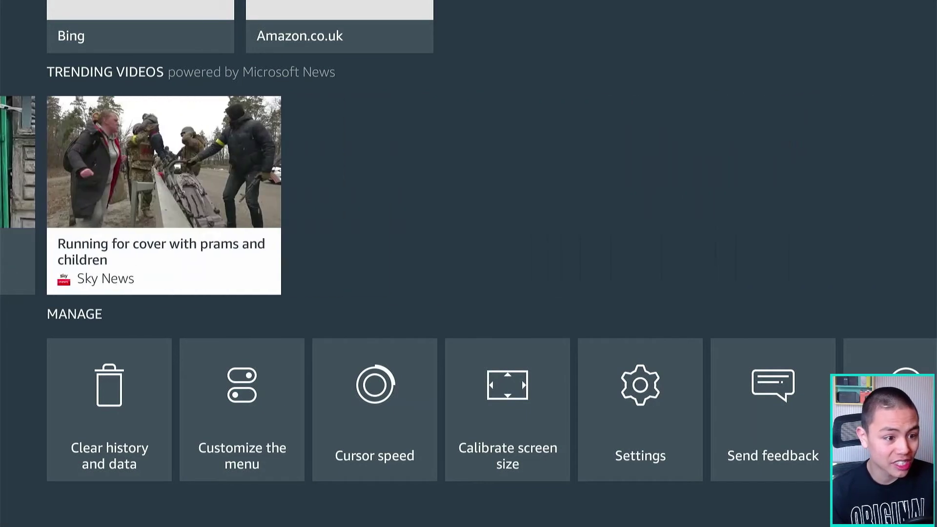
key("Left")
key("Left")
key("Left")
key("Left")
key("Left")
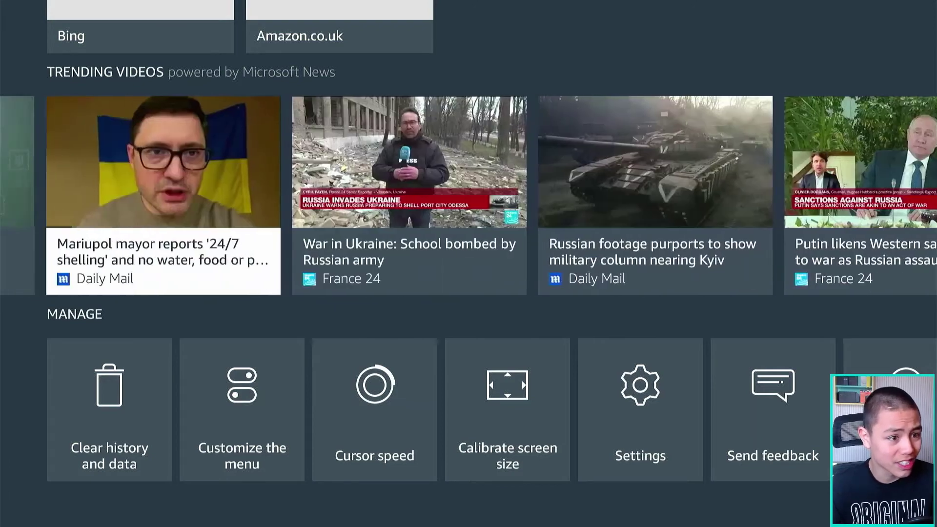
key("Left")
key("Left")
key("Down")
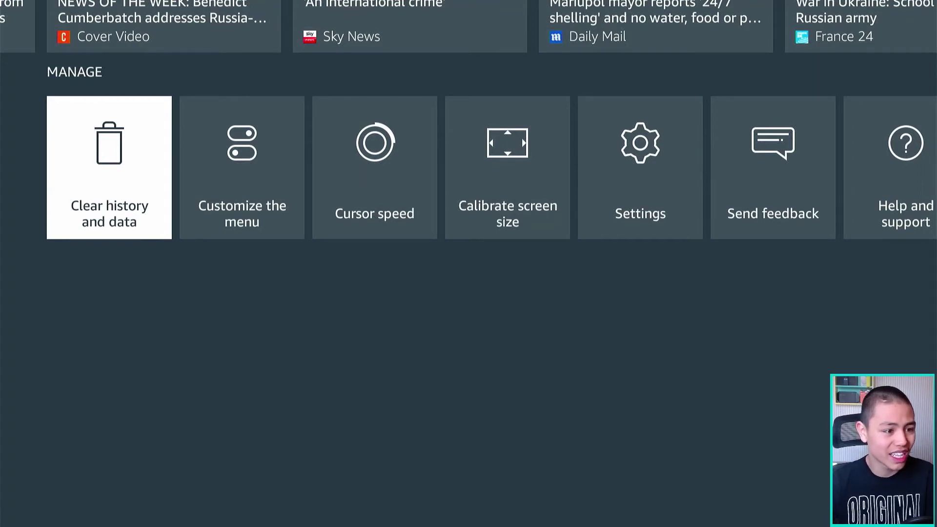
key("Right")
key("Left")
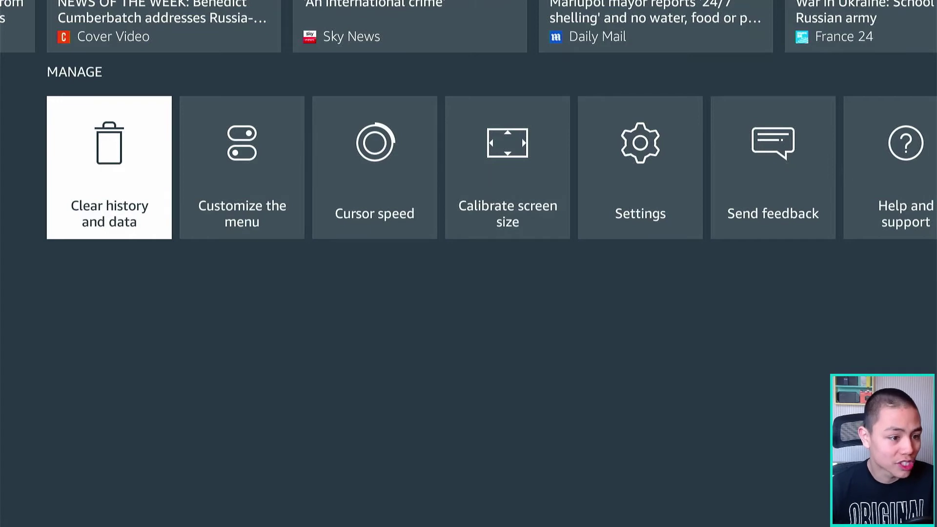
key("Right")
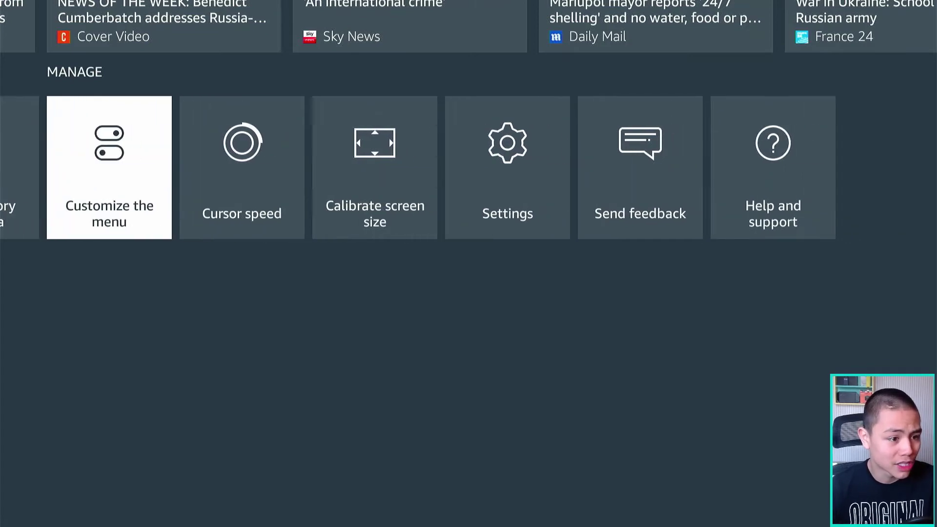
In Menu Customization, move Your Bookmarks above Your most visited and then down to the bottom.
key("Return")
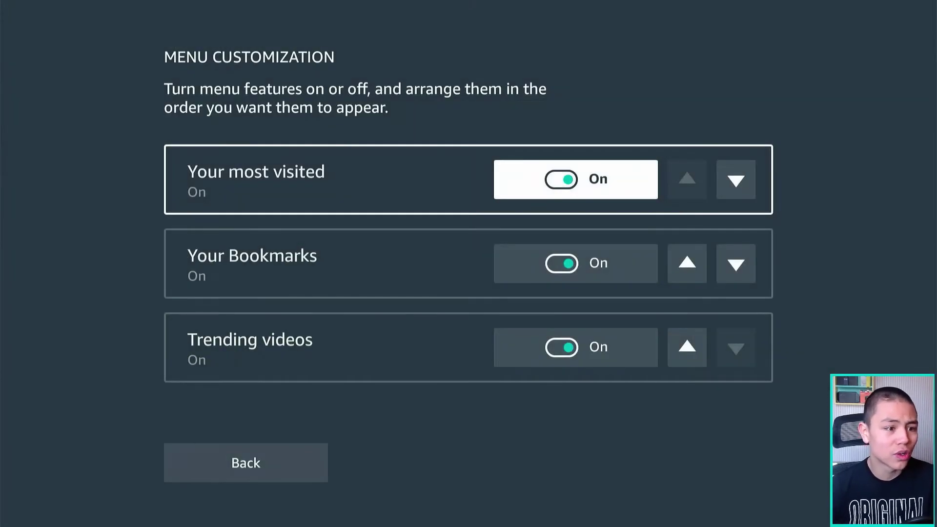
key("Down")
key("Down")
key("Up")
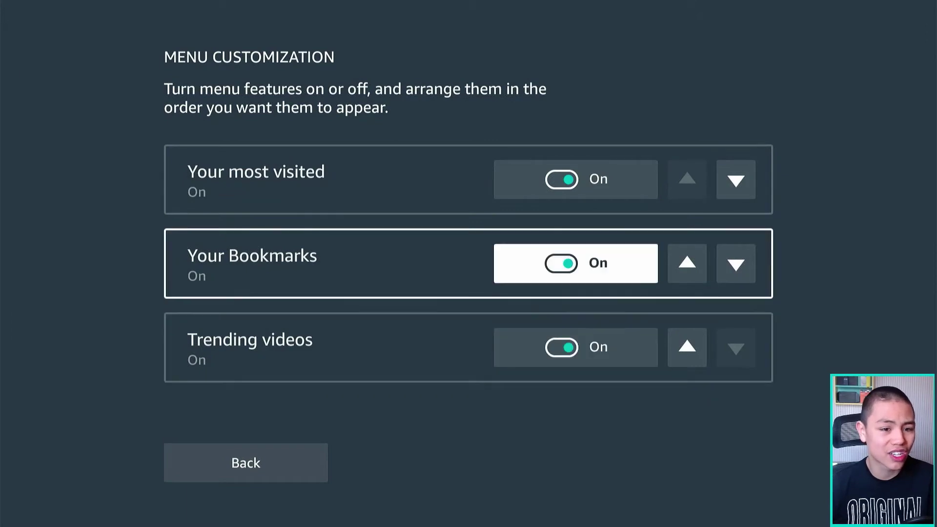
key("Right")
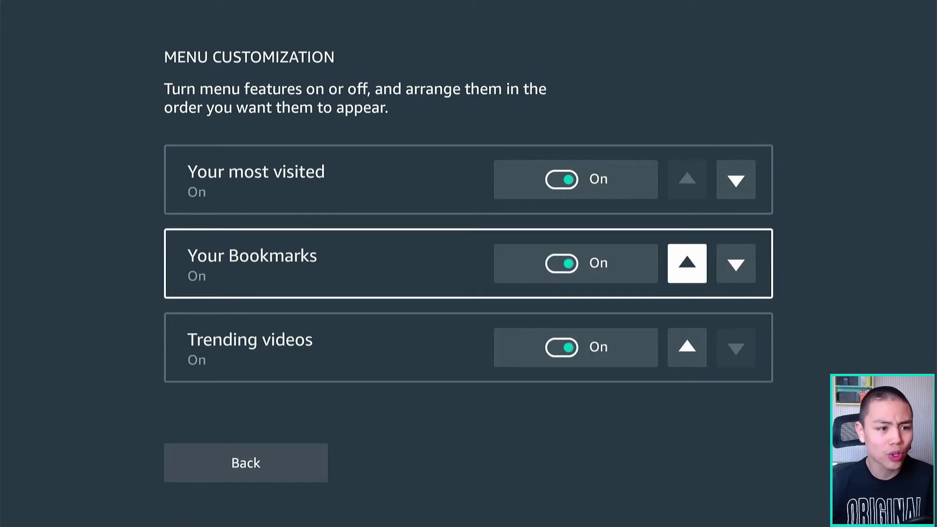
key("Return")
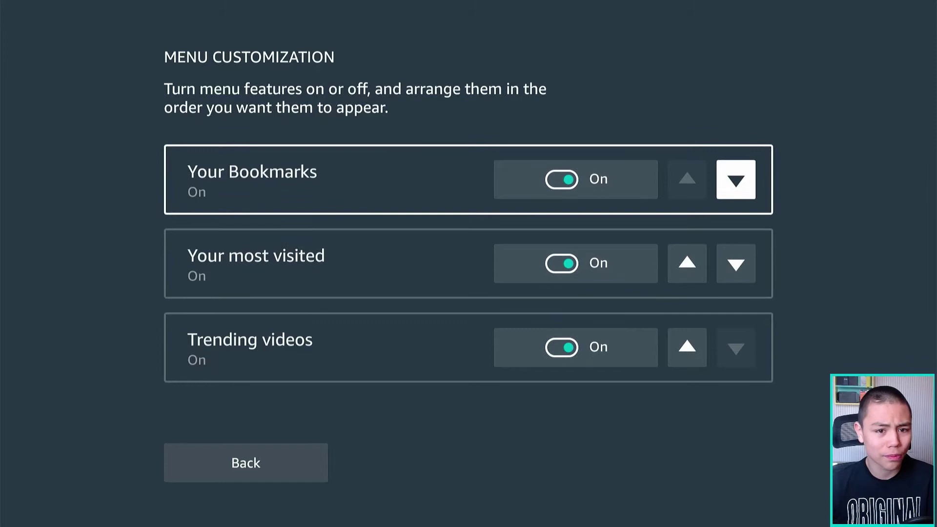
key("Return")
key("Return")
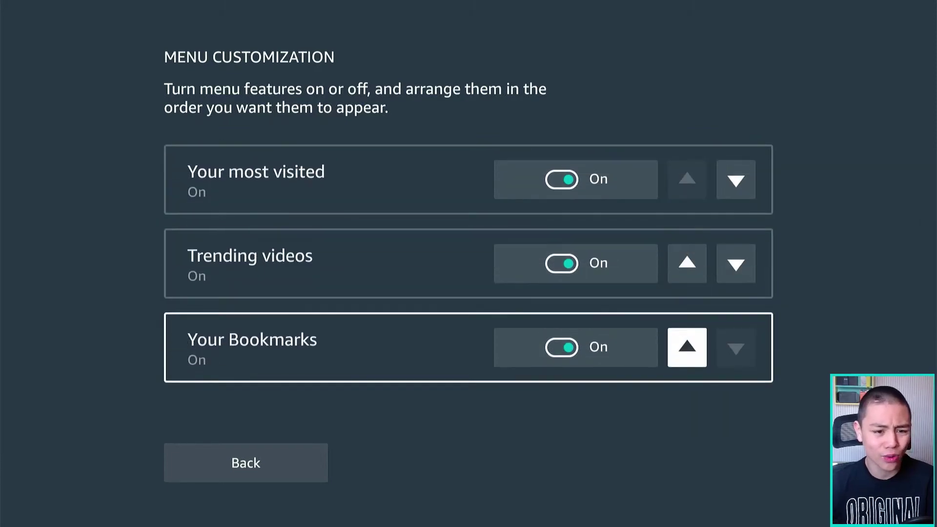
Switch Trending videos Off, return Your Bookmarks to the middle, and go back to the menu.
key("Return")
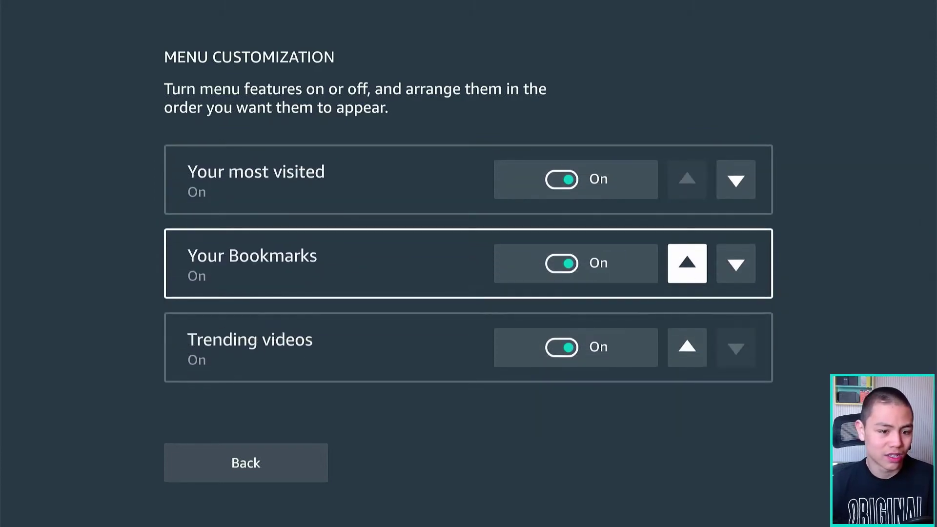
key("Down")
key("Left")
key("Return")
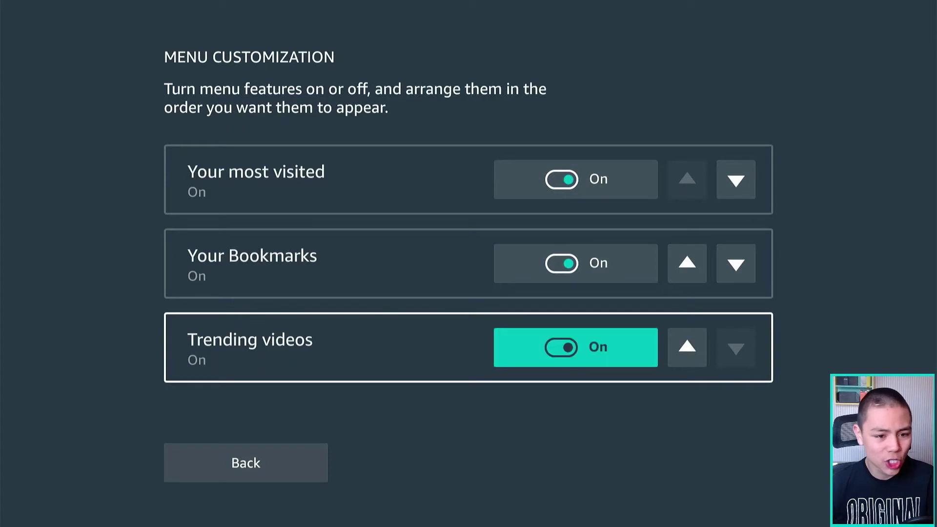
key("Down")
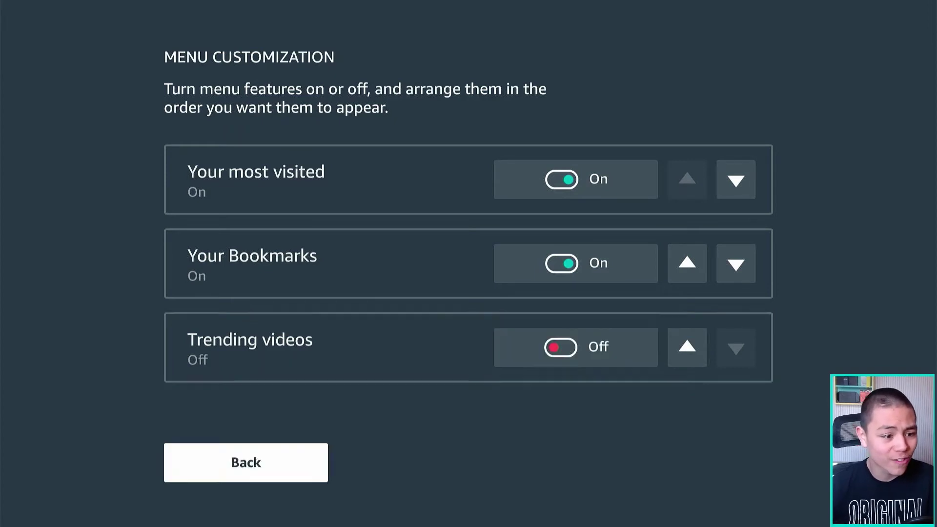
key("Return")
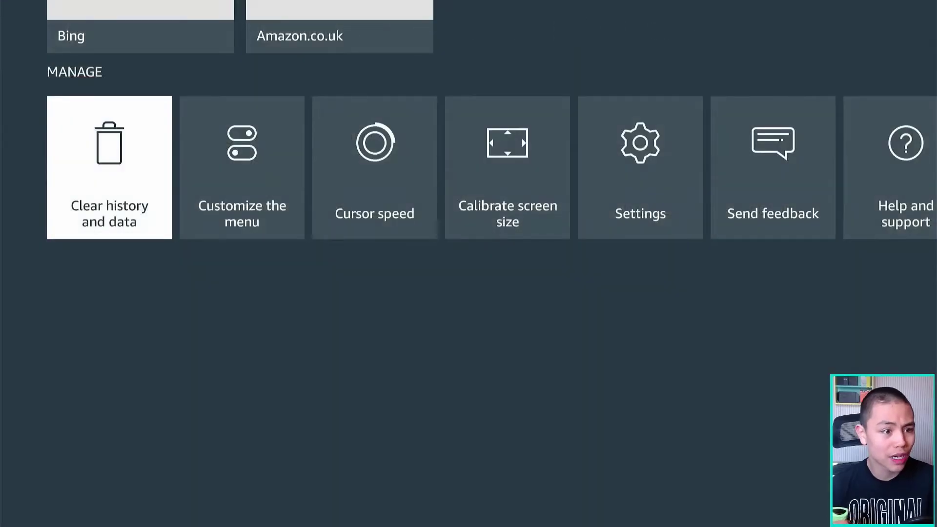
Browse the Silk menu from the search field down to 'Customize the menu' under Manage.
key("Up")
key("Up")
key("Down")
key("Down")
key("Up")
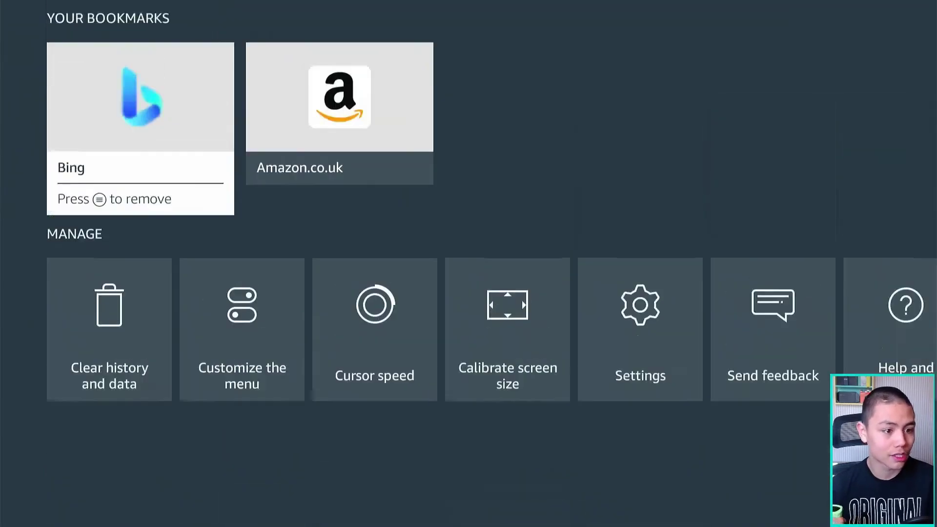
key("Up")
key("Left")
key("Up")
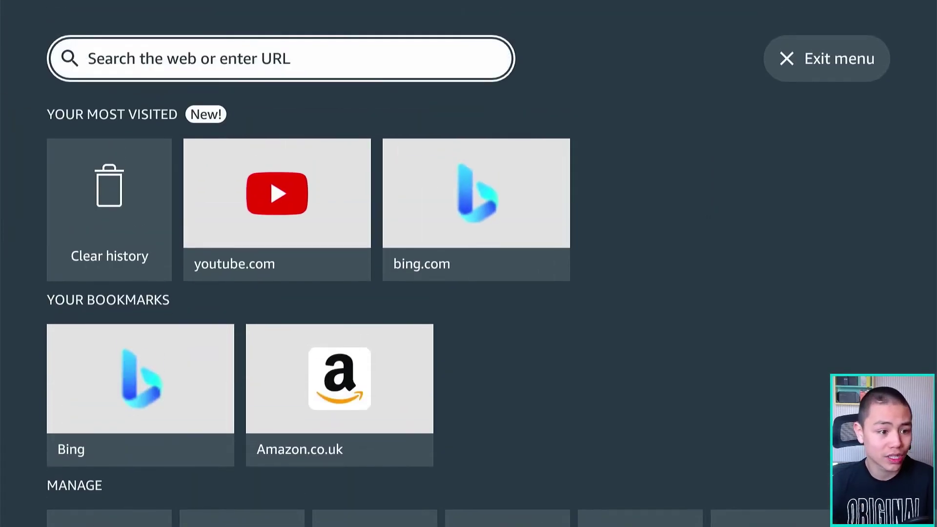
key("Down")
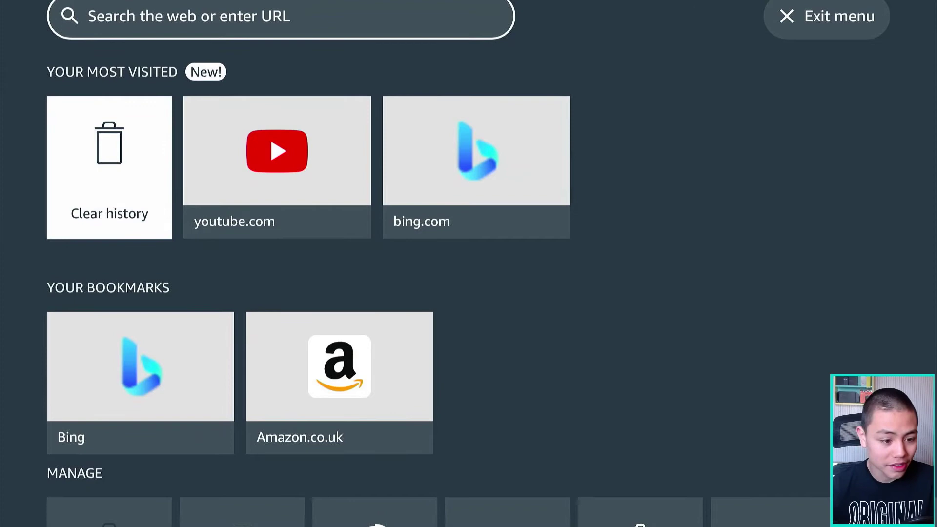
key("Down")
key("Down")
key("Right")
key("Right")
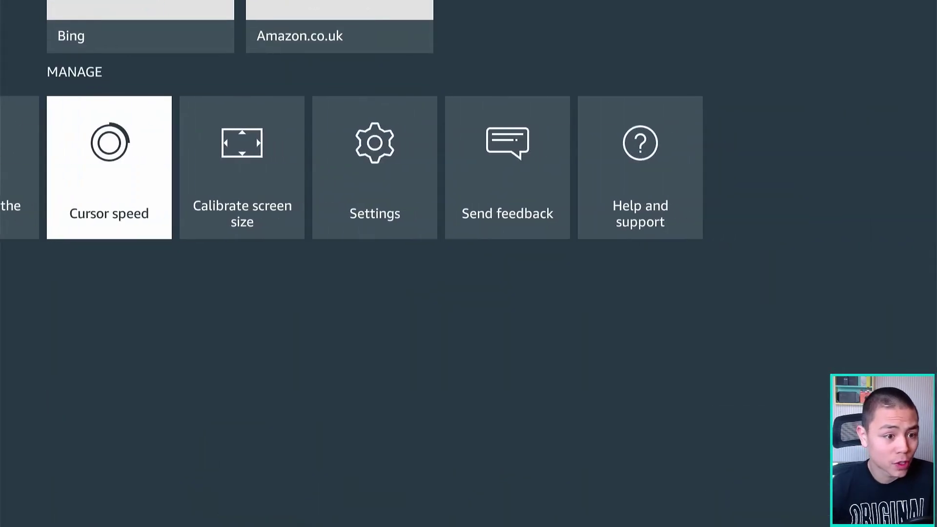
key("Right")
key("Right")
key("Left")
key("Left")
key("Left")
key("Left")
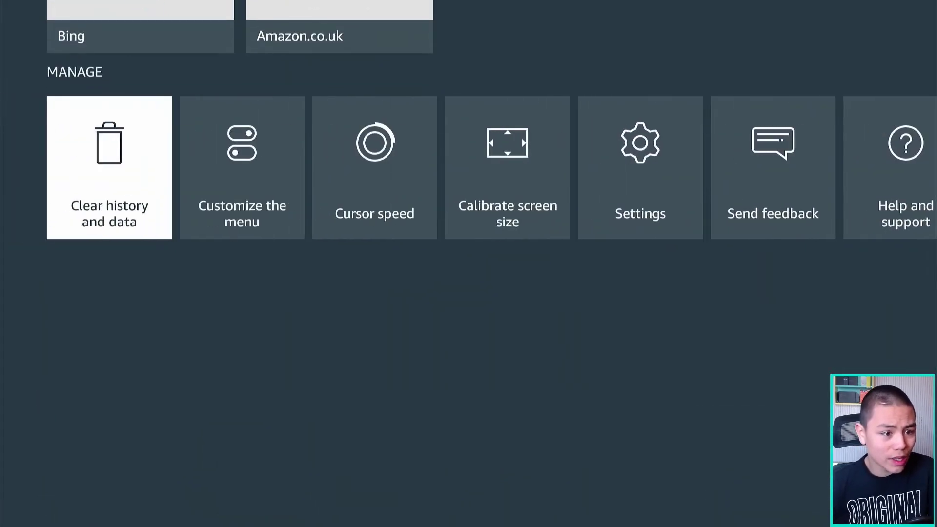
key("Right")
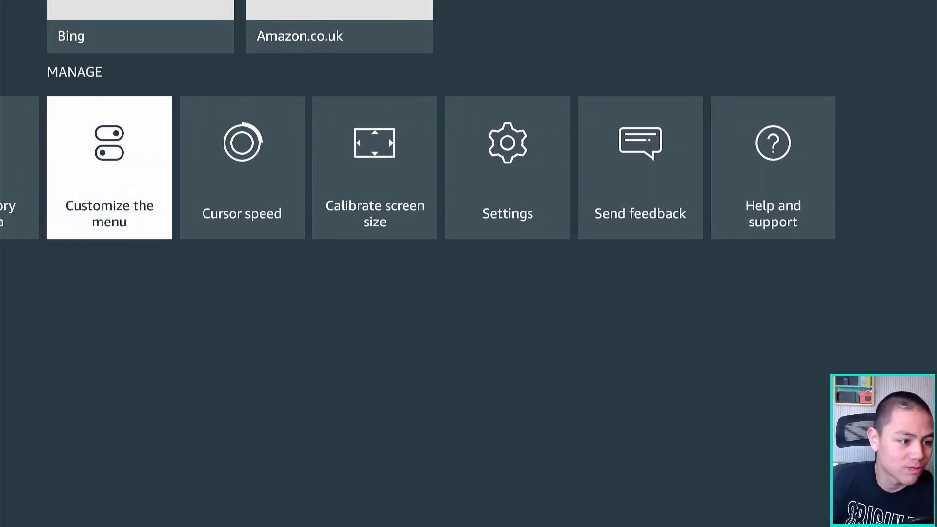
Switch Trending videos back On in Menu Customization and return to the menu.
key("Return")
key("Down")
key("Down")
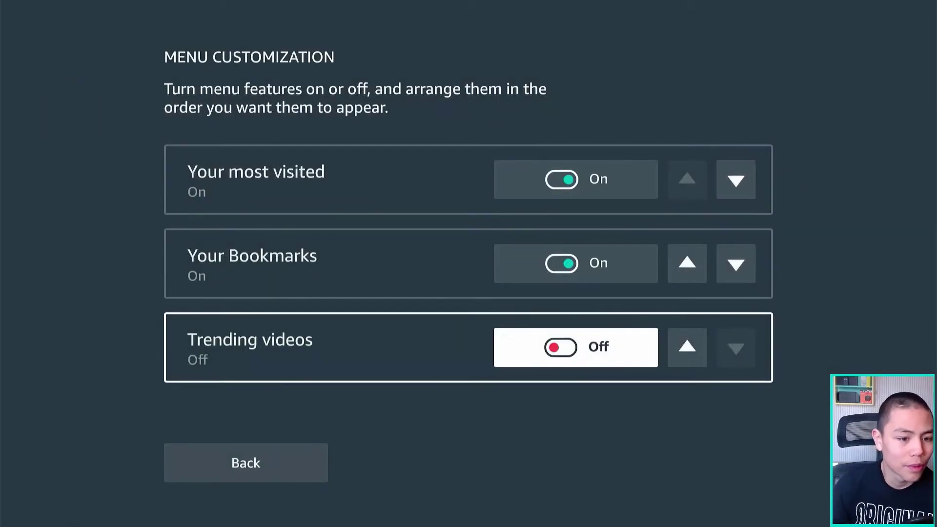
key("Return")
key("Down")
key("Return")
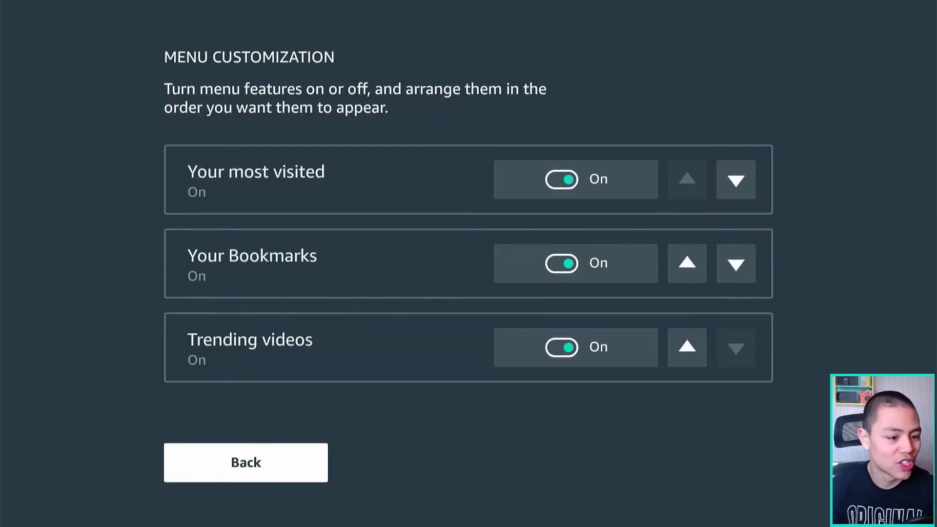
Browse the restored trending videos row, then open the Cursor speed settings under Manage.
key("Up")
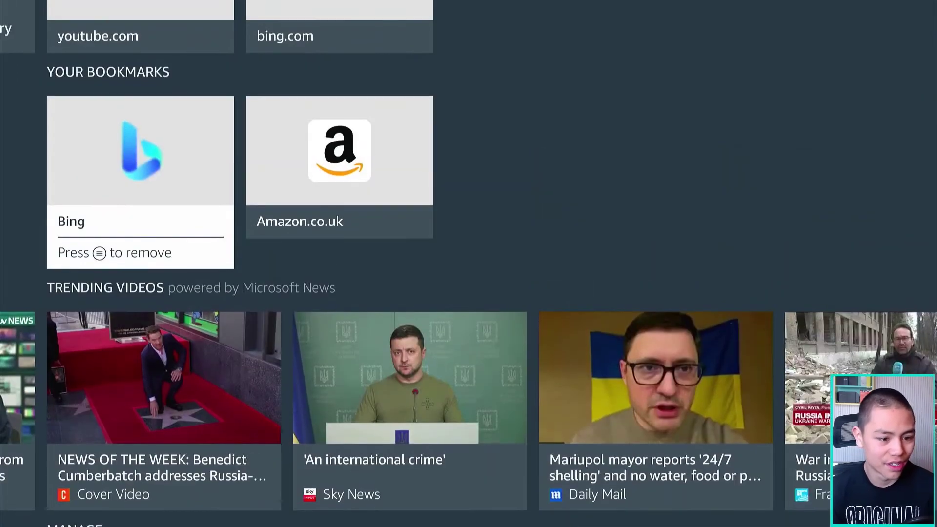
key("Down")
key("Right")
key("Right")
key("Right")
key("Right")
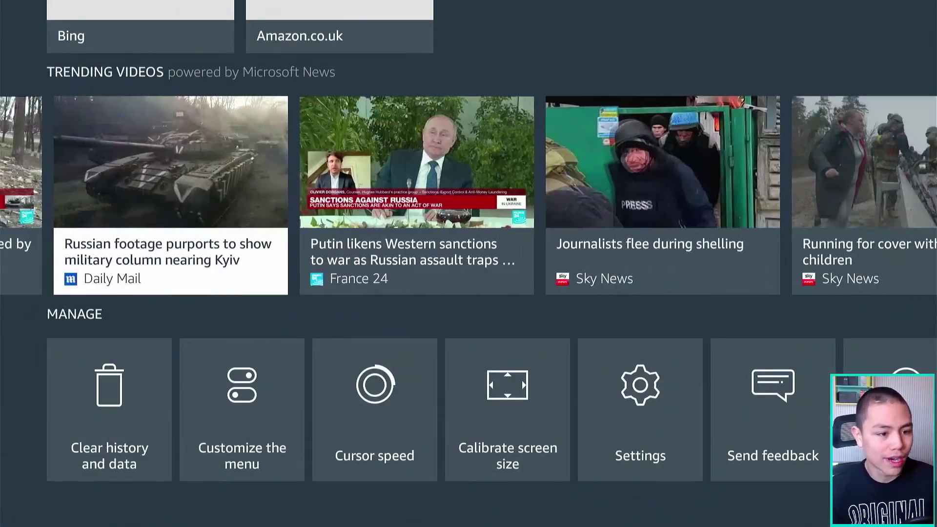
key("Down")
key("Up")
key("Down")
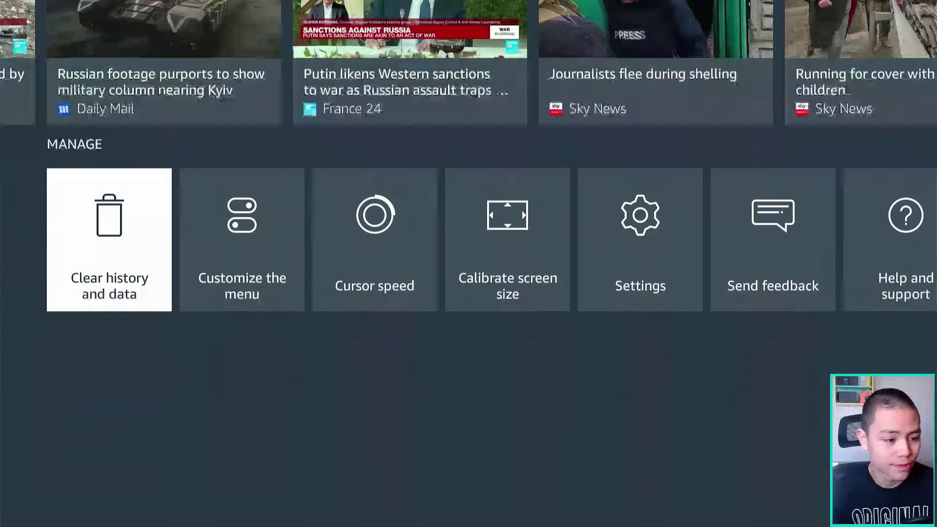
key("Right")
key("Right")
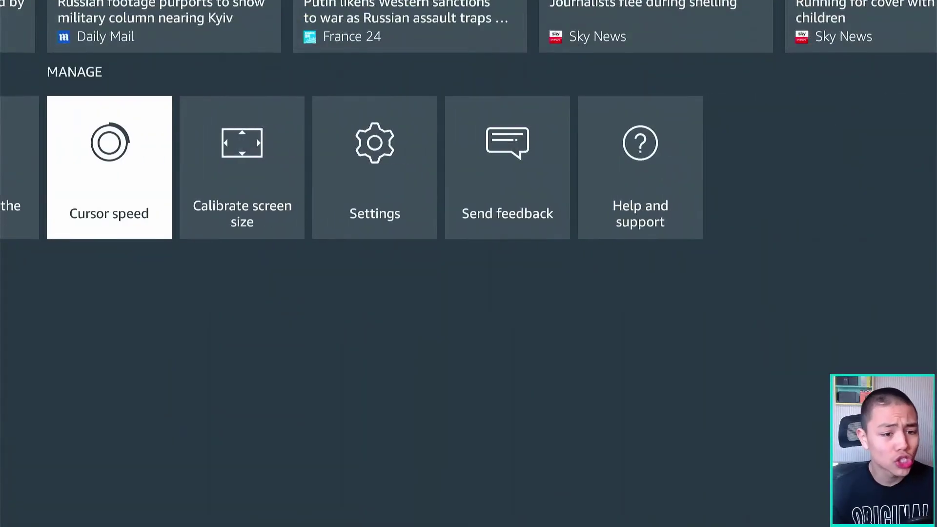
key("Return")
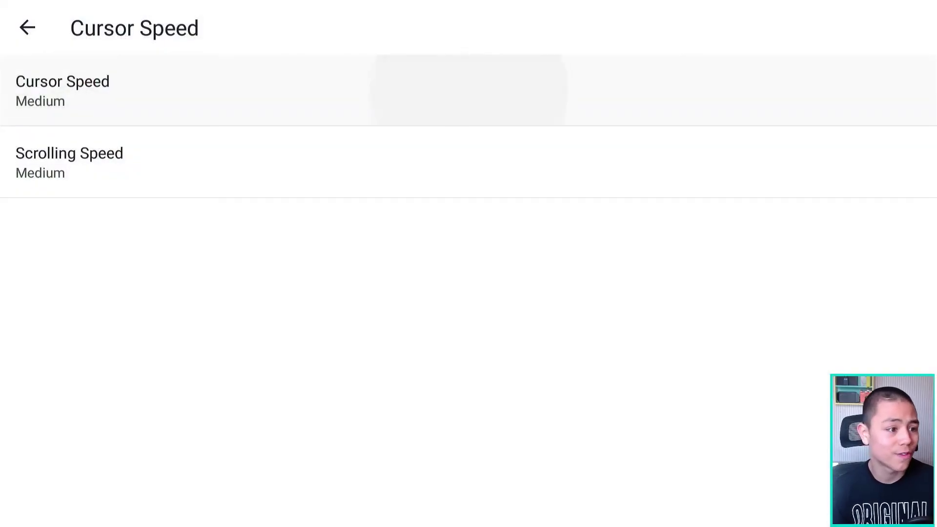
Review the Cursor Speed choices up to Fastest and leave it at Medium.
key("Return")
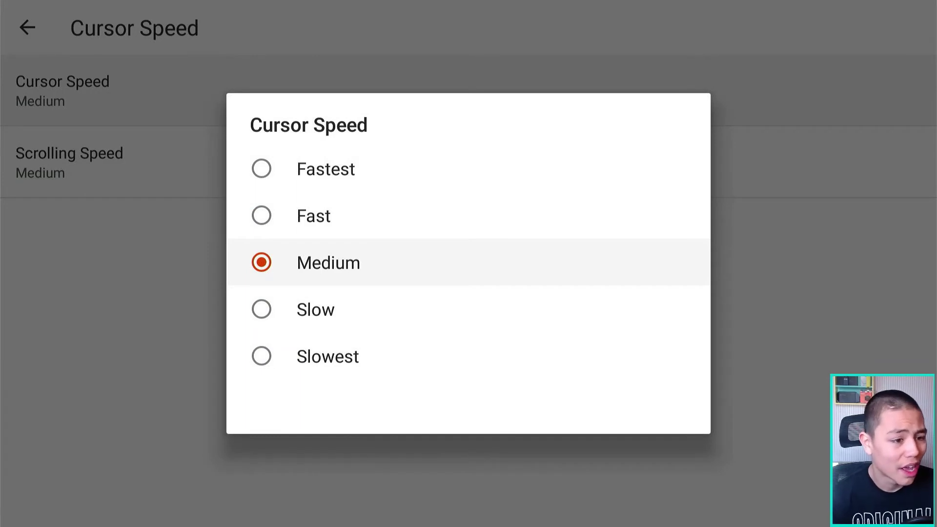
key("Up")
key("Down")
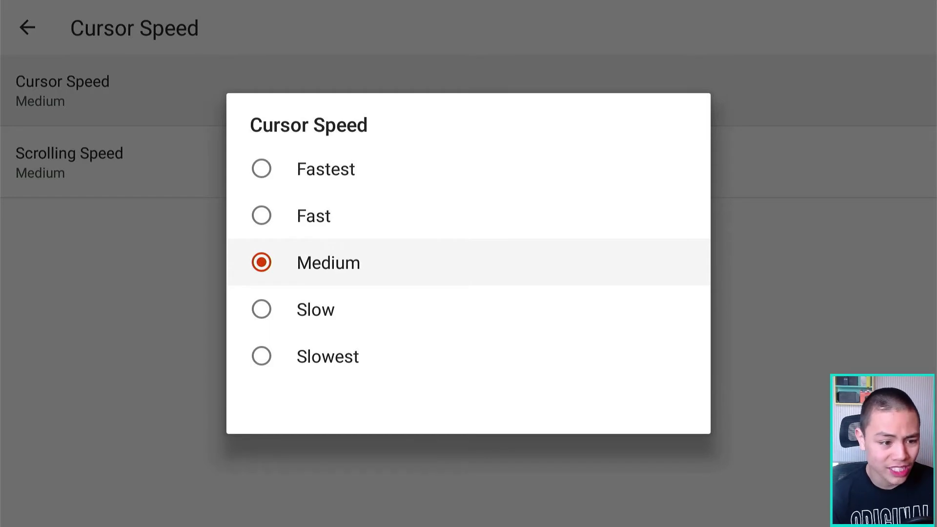
key("Up")
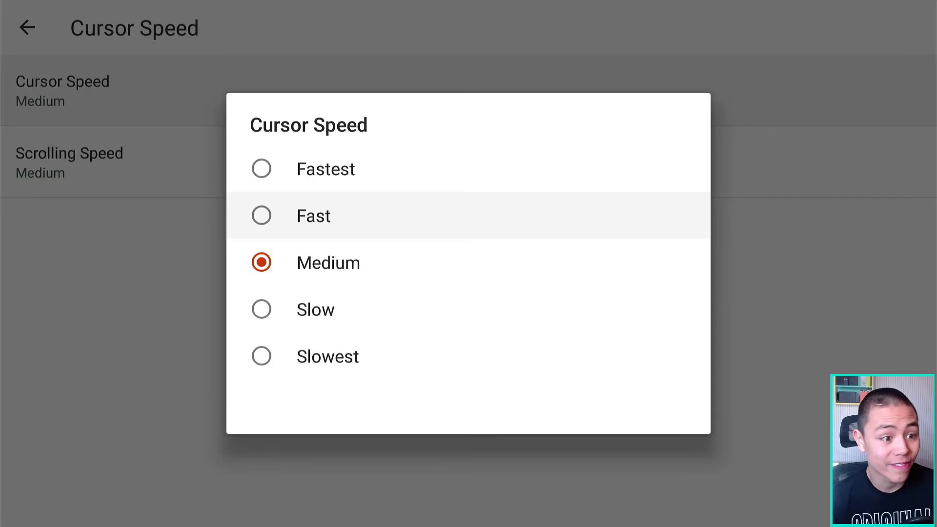
key("Up")
key("Escape")
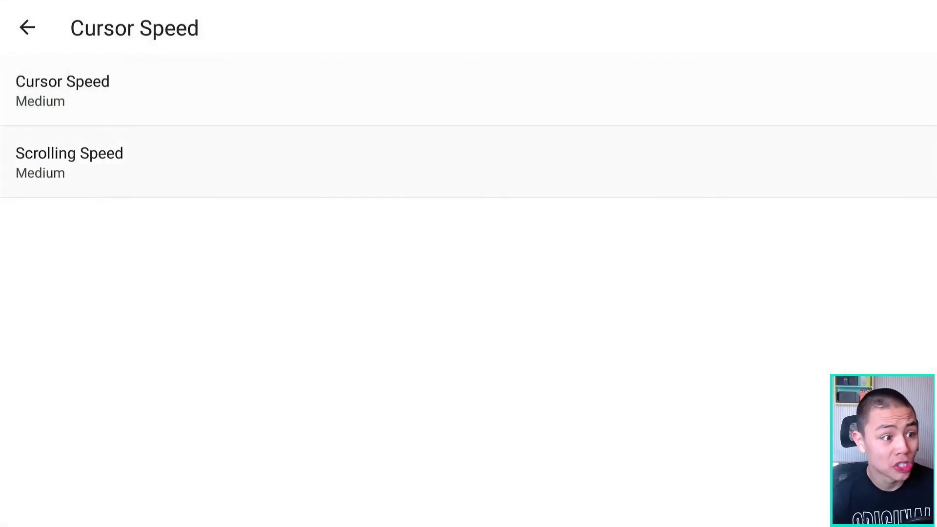
Review the Scrolling Speed choices, keep Medium, and return to the browser menu.
key("Return")
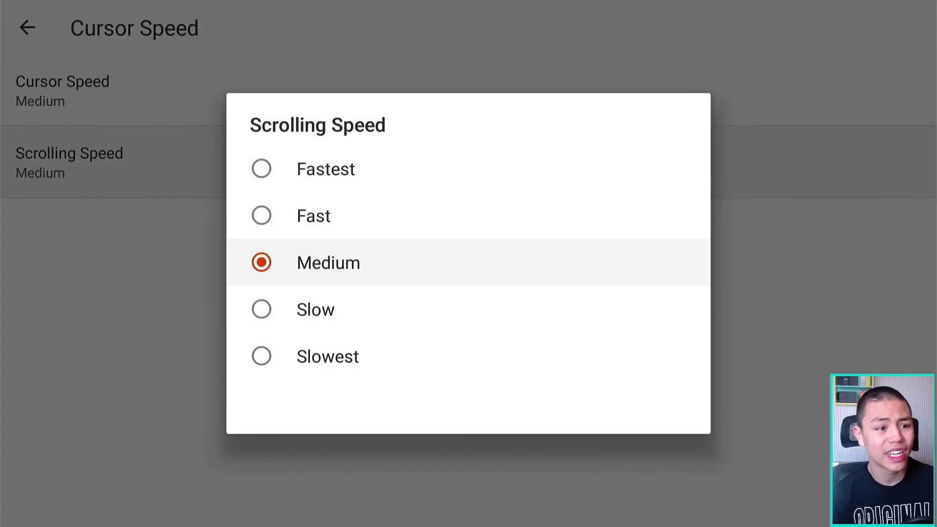
key("Up")
key("Up")
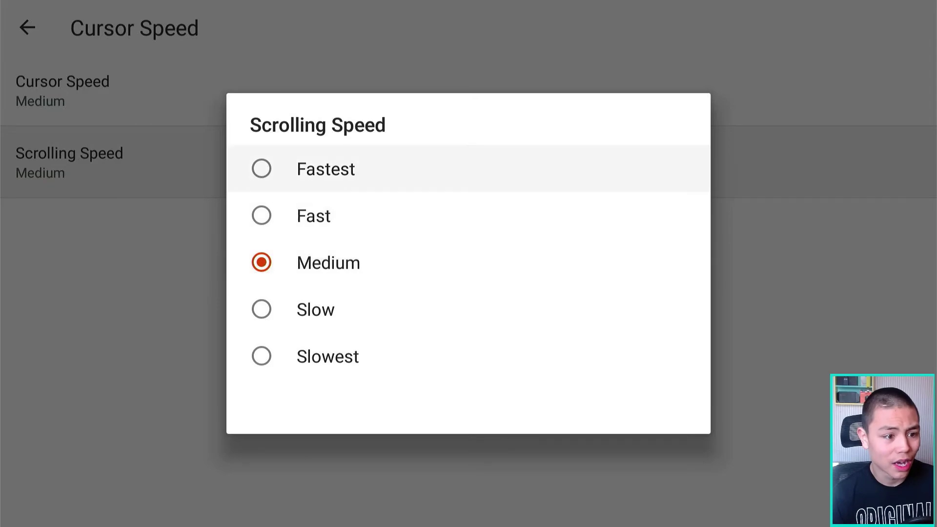
key("Down")
key("Down")
key("Return")
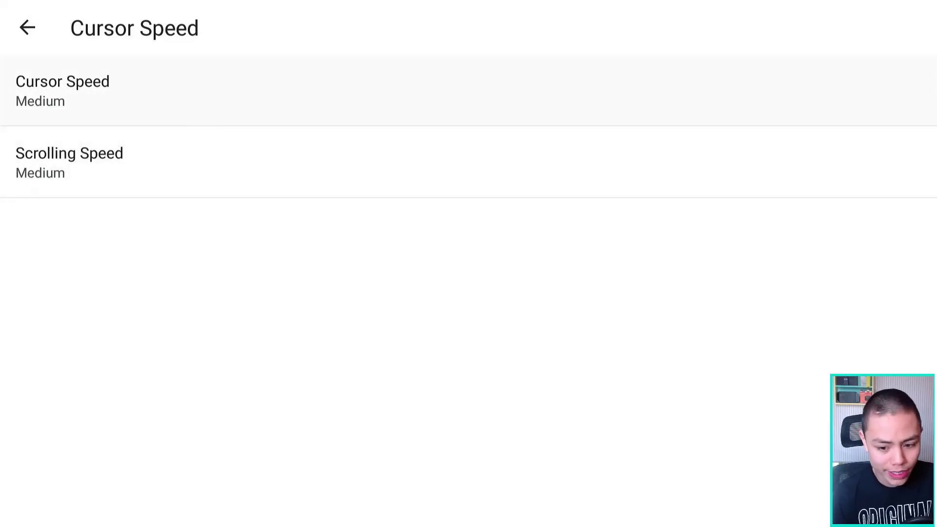
key("Escape")
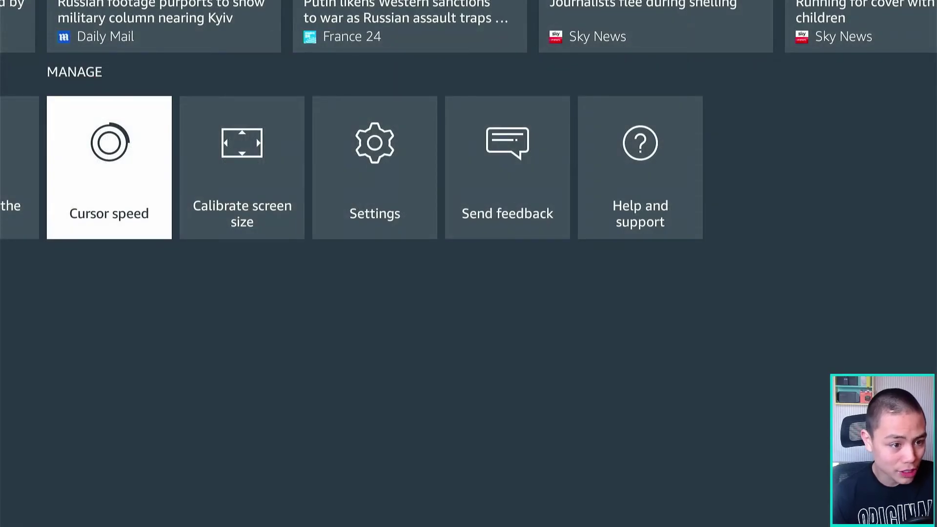
Open Calibrate screen size and accept the current calibration without adjusting it.
key("Right")
key("Right")
key("Left")
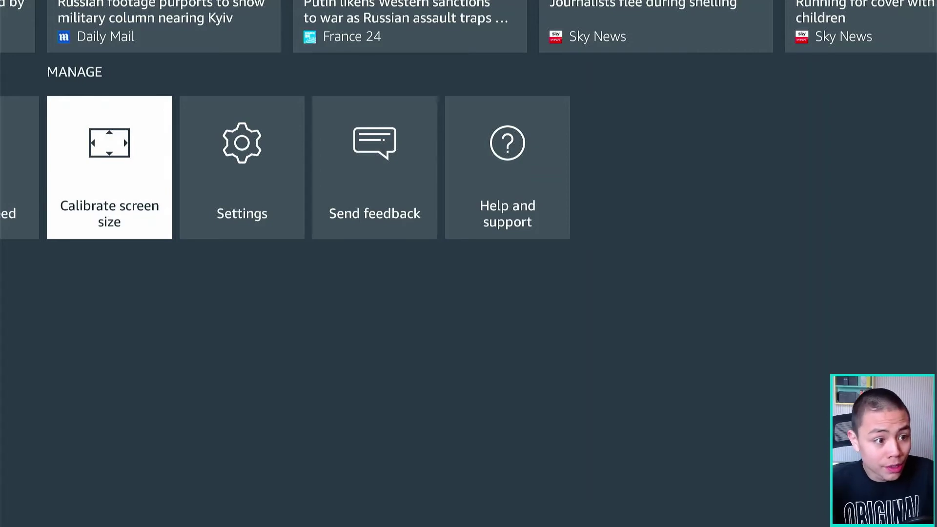
key("Return")
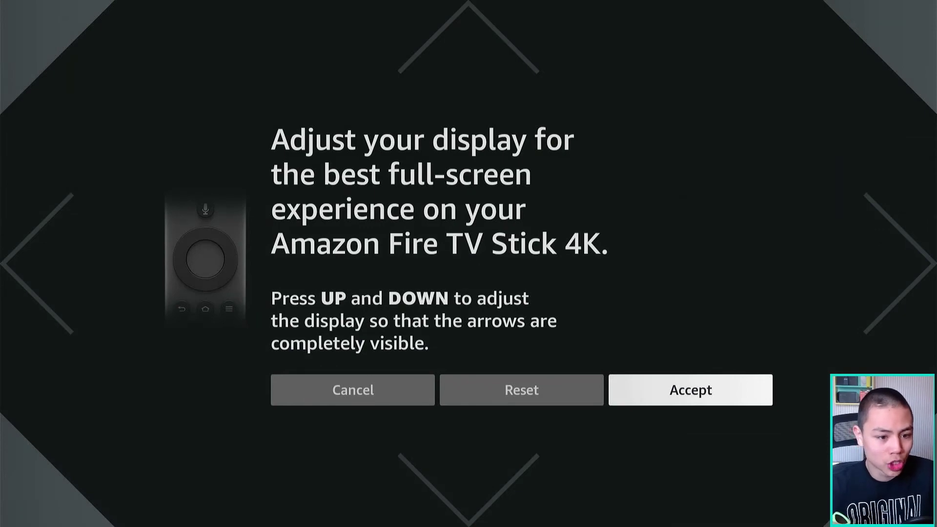
key("Left")
key("Left")
key("Right")
key("Right")
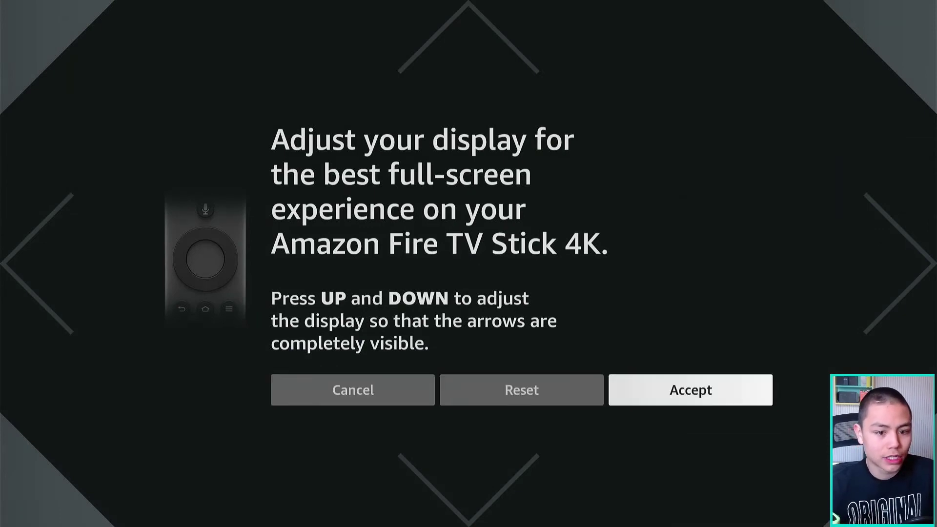
key("Return")
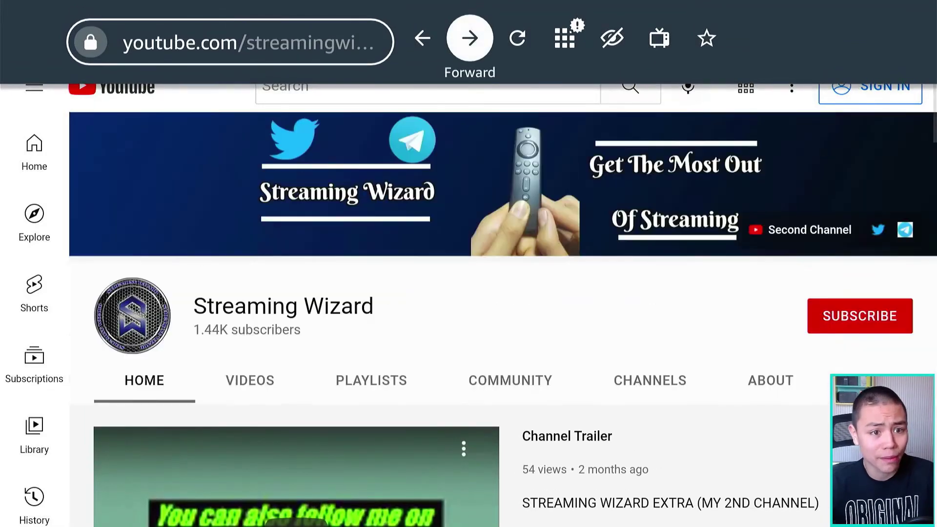
Reopen the Silk menu and move across to the Manage options.
key("Right")
key("Return")
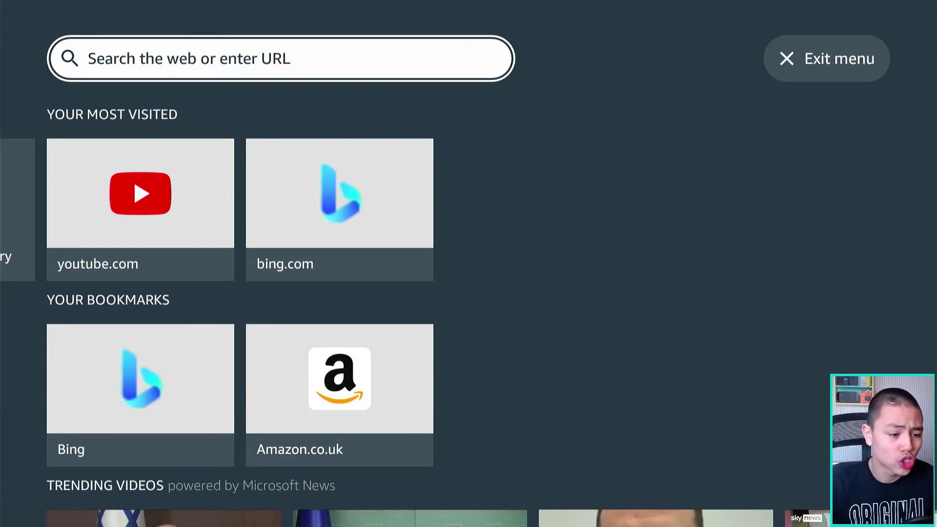
key("Down")
key("Down")
key("Down")
key("Down")
key("Right")
key("Right")
key("Right")
key("Right")
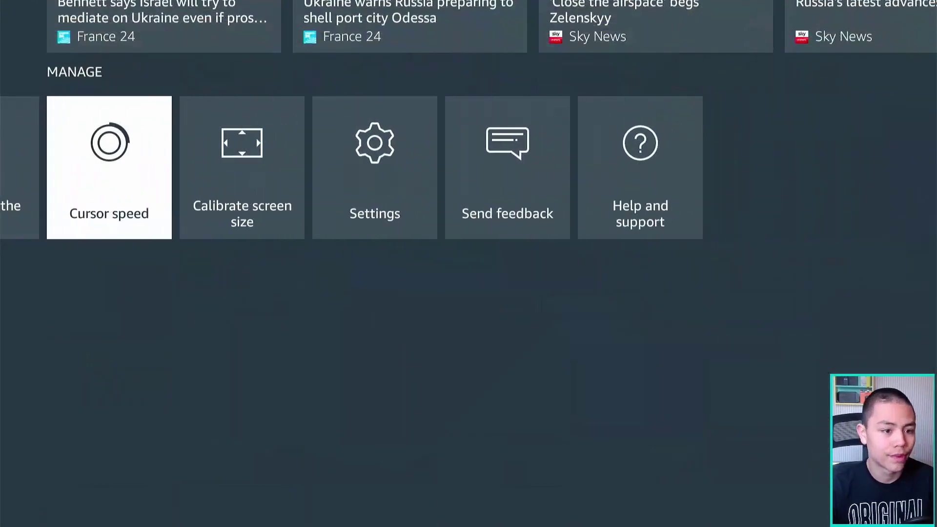
Open Silk Settings, check the Passwords page, then open Accessibility showing Text scaling at 100%.
key("Return")
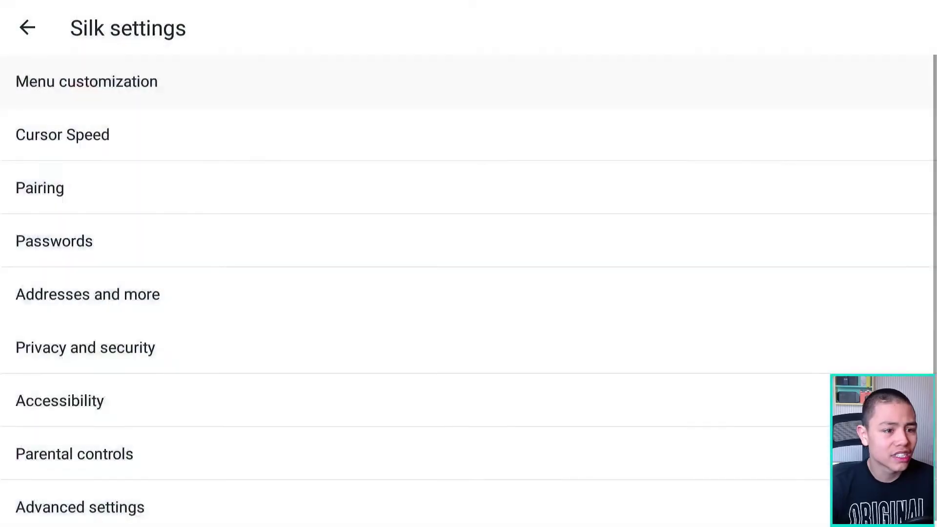
key("Down")
key("Down")
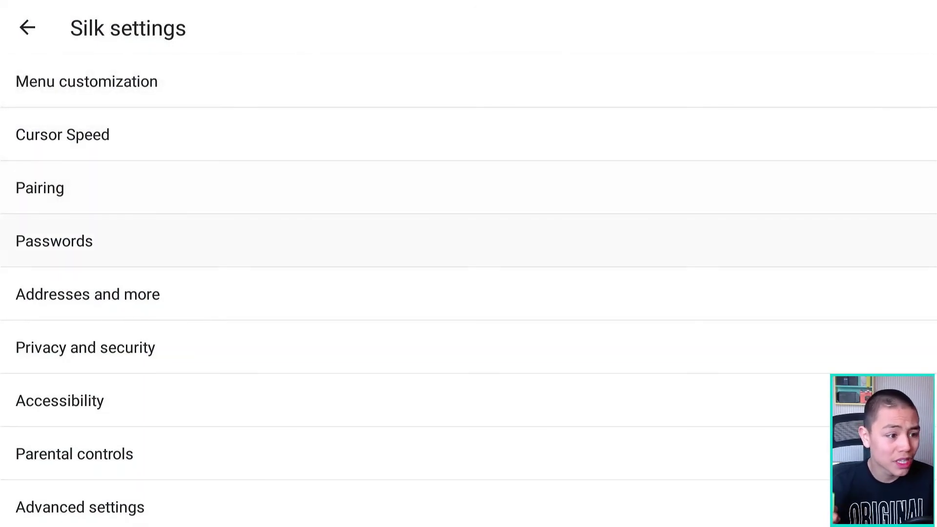
key("Return")
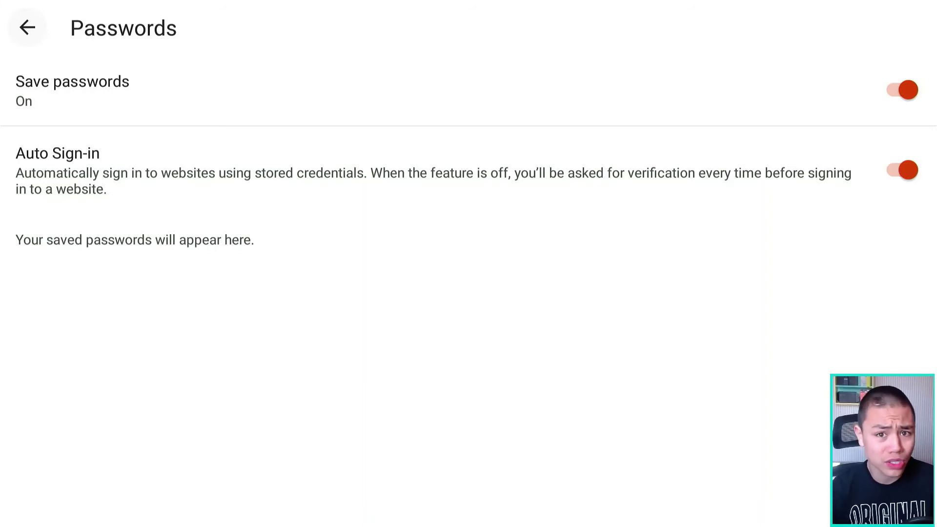
key("Return")
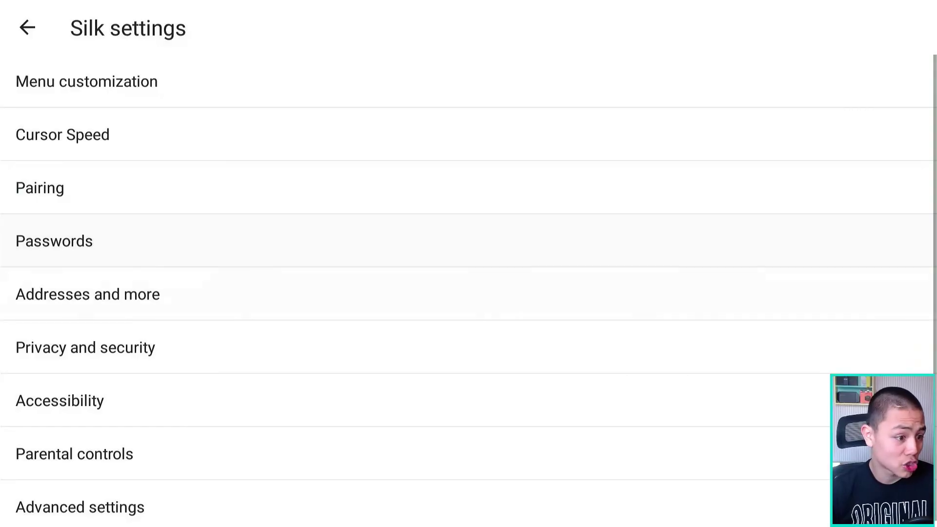
key("Down")
key("Down")
key("Down")
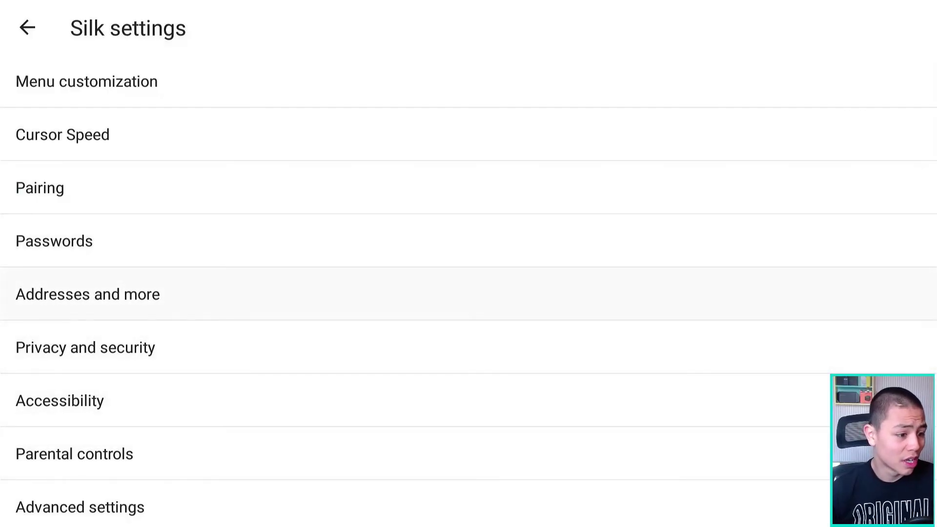
key("Down")
key("Down")
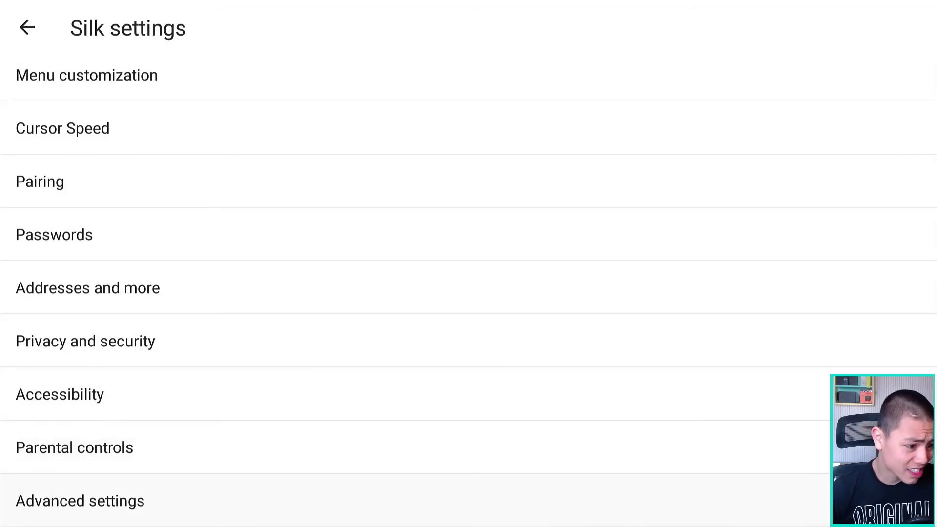
key("Return")
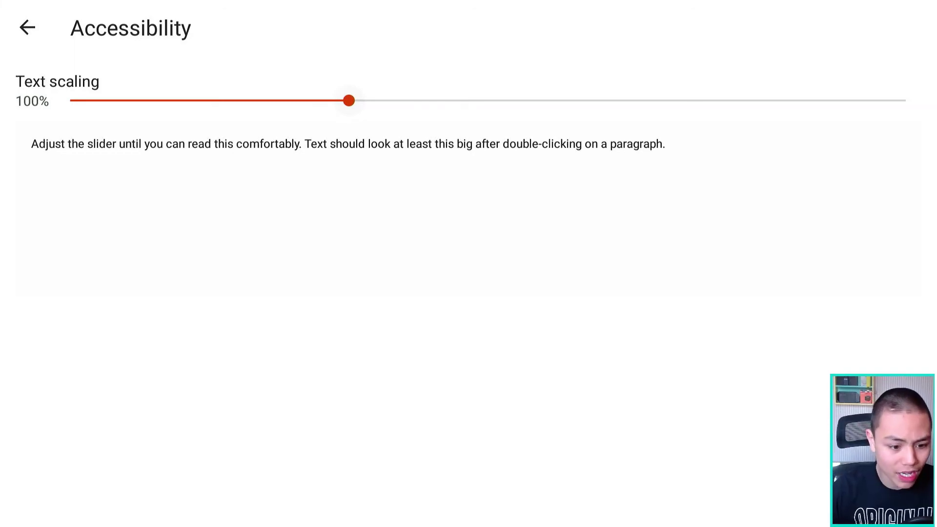
Under Advanced settings, select Google as the search engine instead of Bing, then return to Silk settings.
key("Escape")
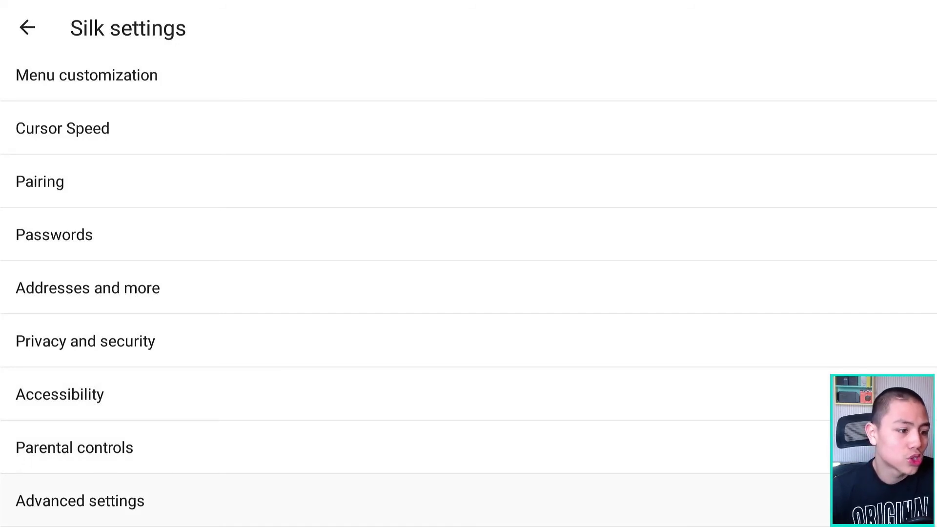
key("Return")
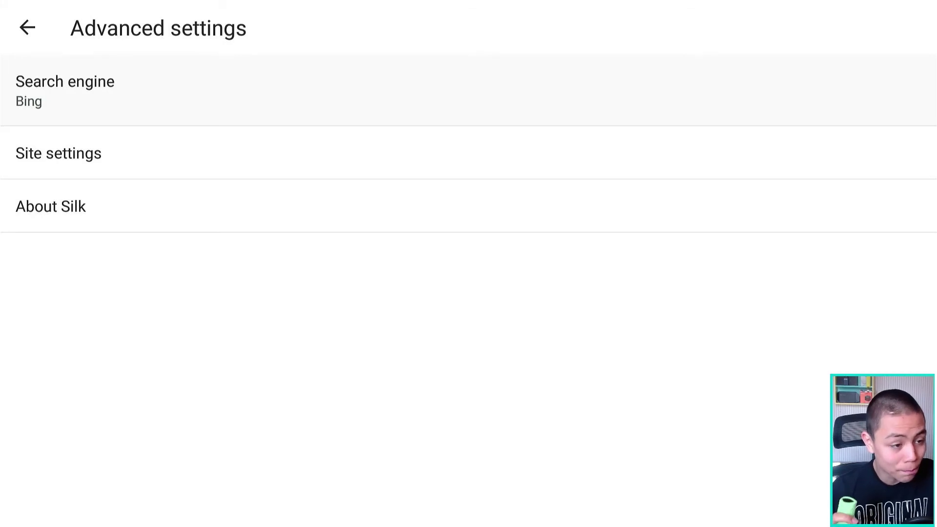
key("Down")
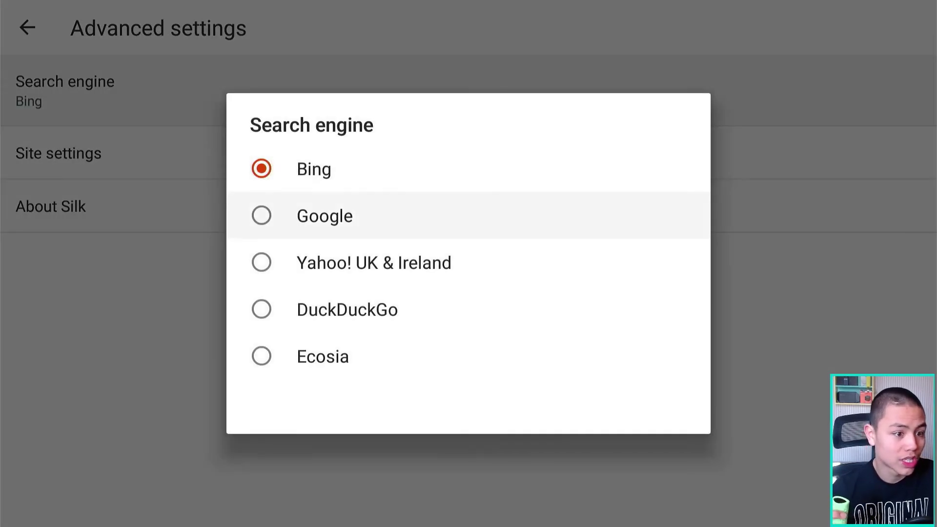
key("Return")
key("Escape")
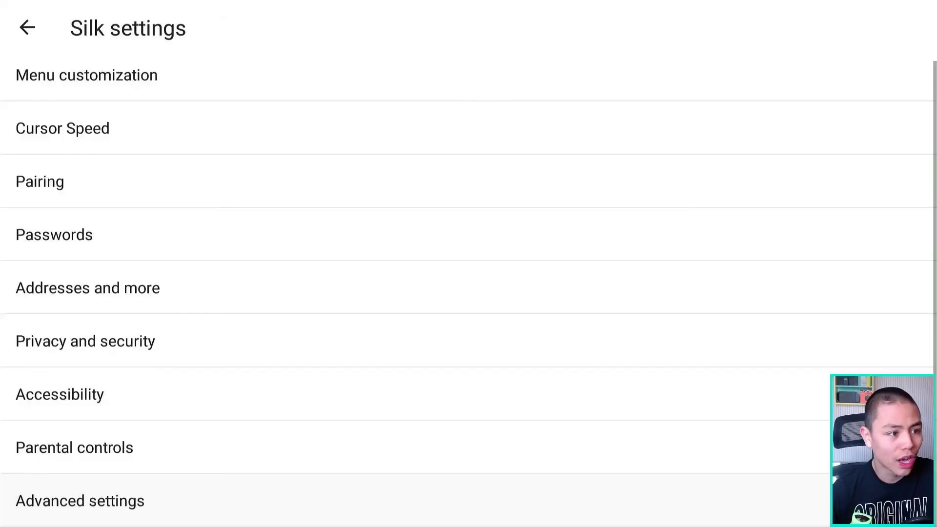
key("Home")
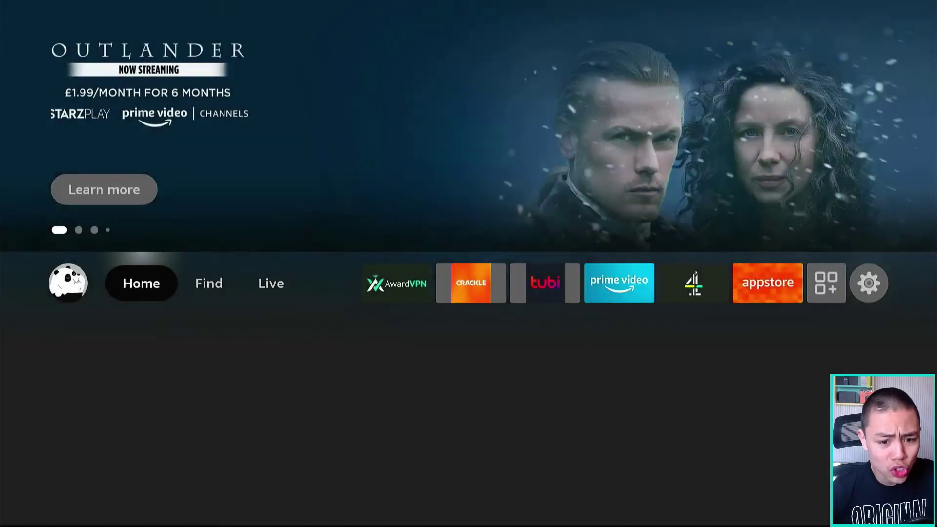
key("Right")
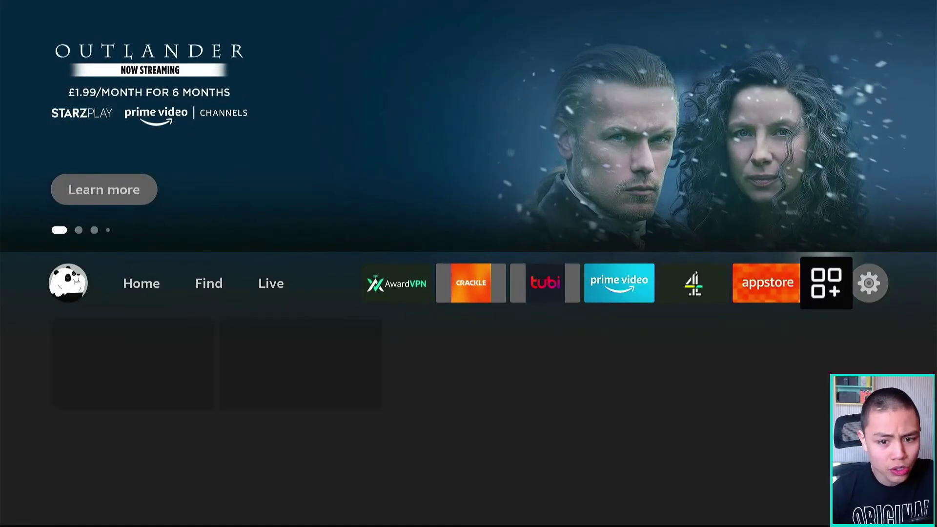
key("Right")
key("Down")
key("Down")
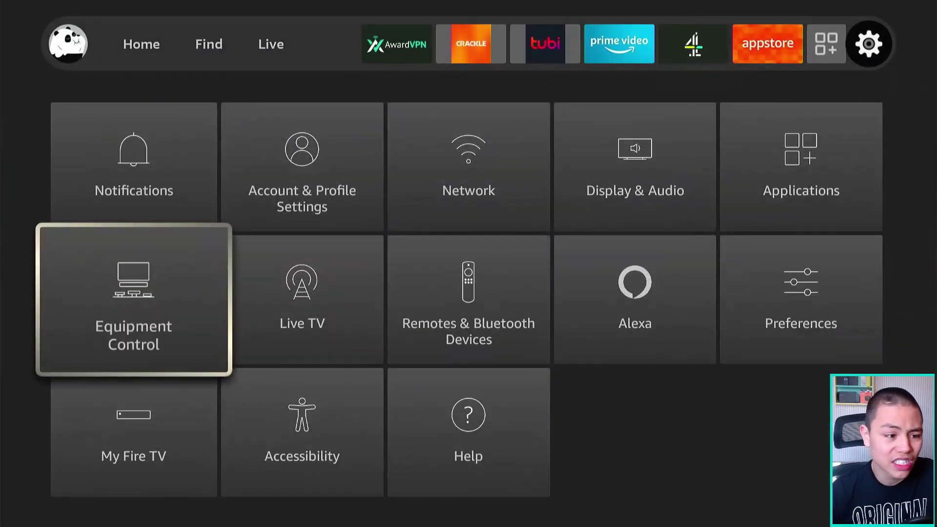
key("Right")
key("Right")
key("Right")
key("Right")
key("Up")
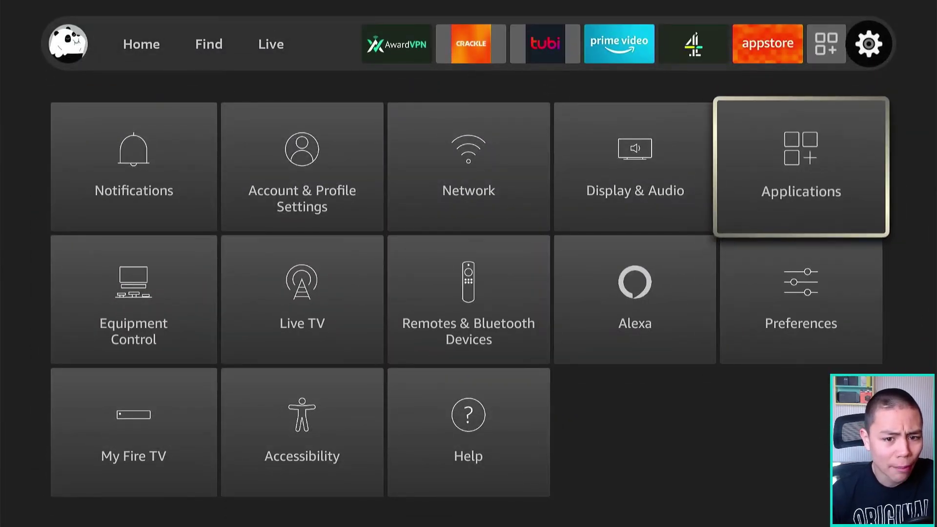
key("Return")
key("Down")
key("Down")
key("Down")
key("Down")
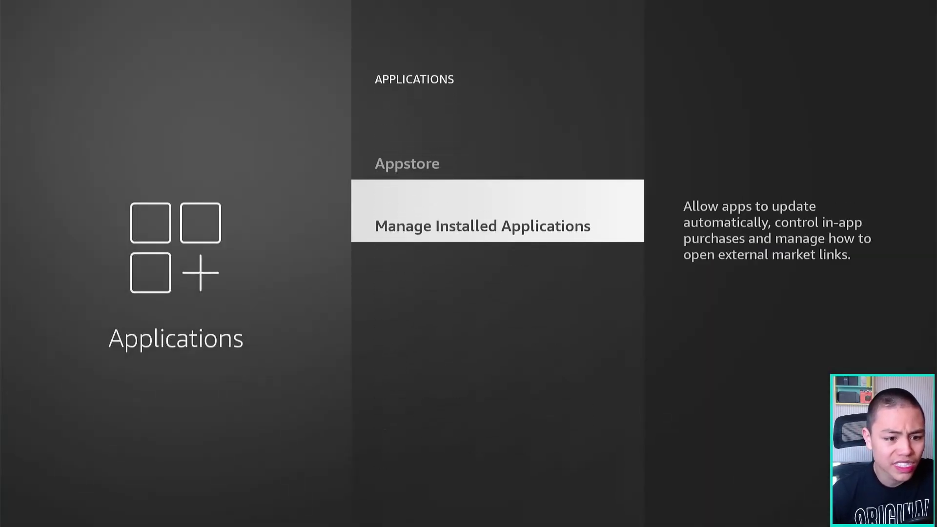
key("Return")
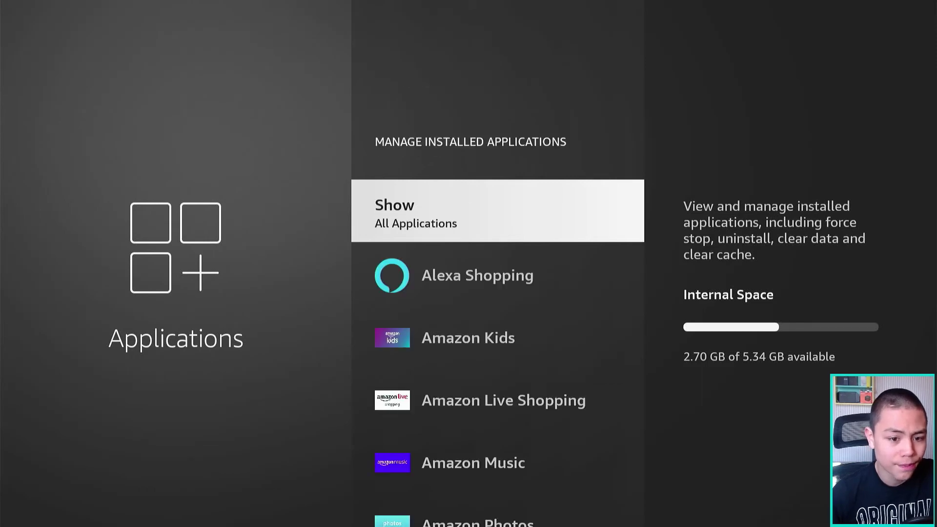
key("Down")
key("Down")
key("Down")
key("Down")
key("Down")
key("Down")
key("Down")
key("Down")
key("Down")
key("Down")
key("Down")
key("Down")
key("Down")
key("Down")
key("Down")
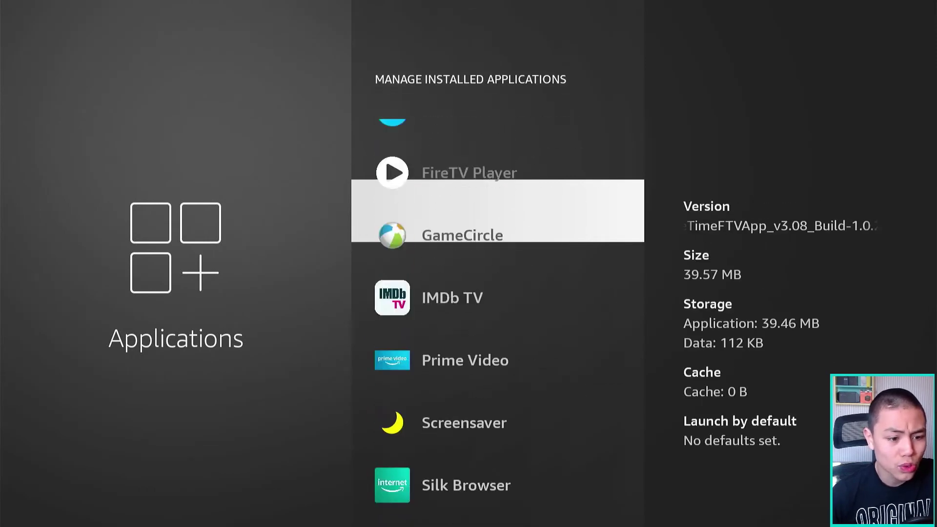
key("Return")
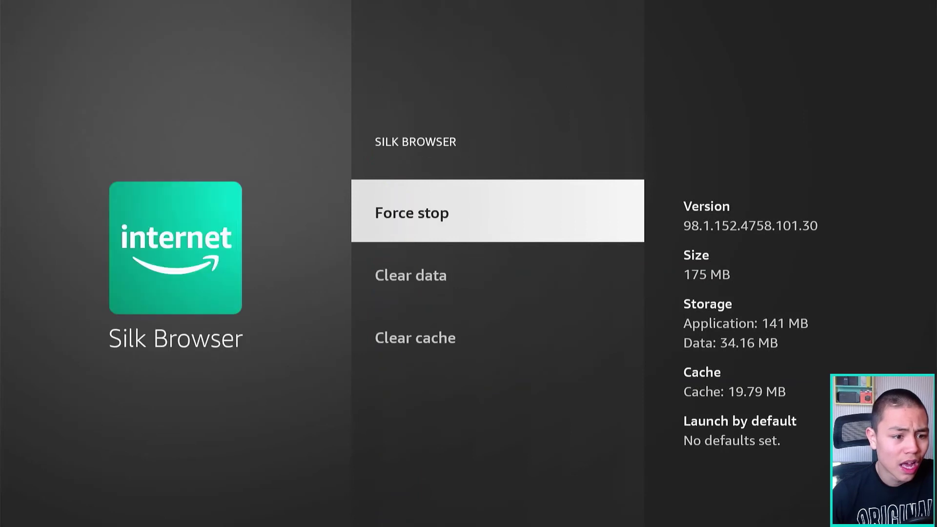
key("Down")
key("Down")
key("Up")
key("Up")
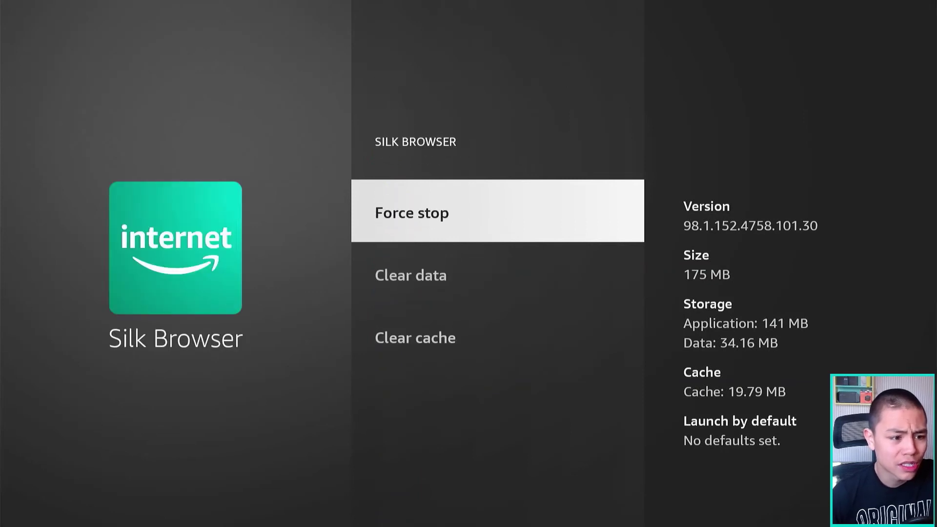
key("Home")
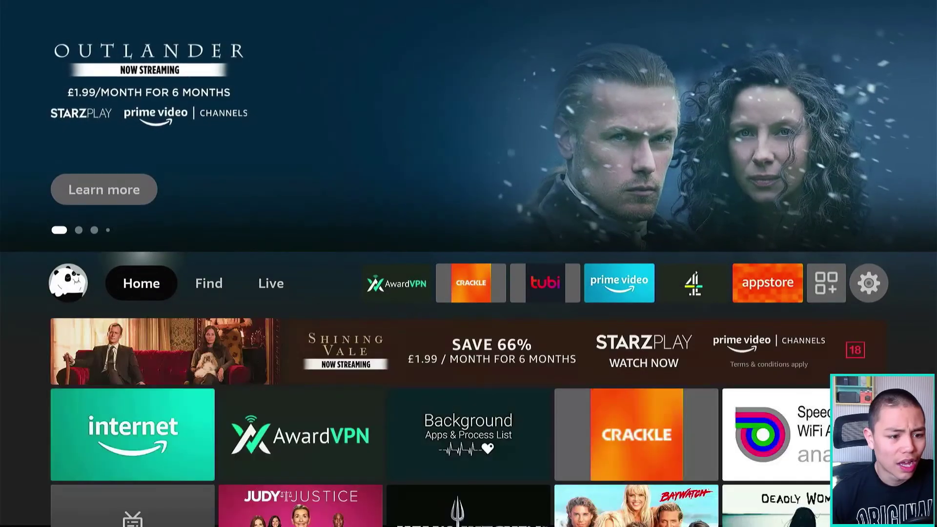
Launch the Silk browser and open its menu page.
key("Down")
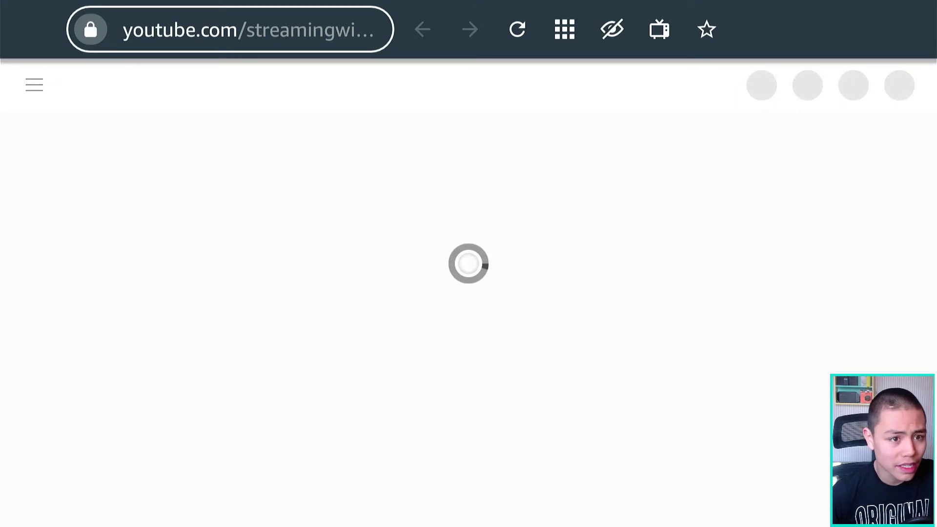
key("Up")
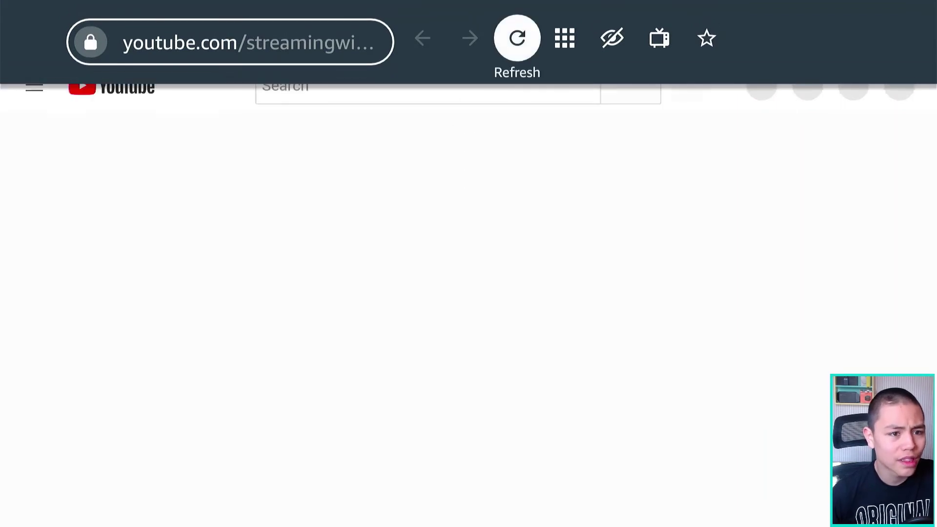
key("Right")
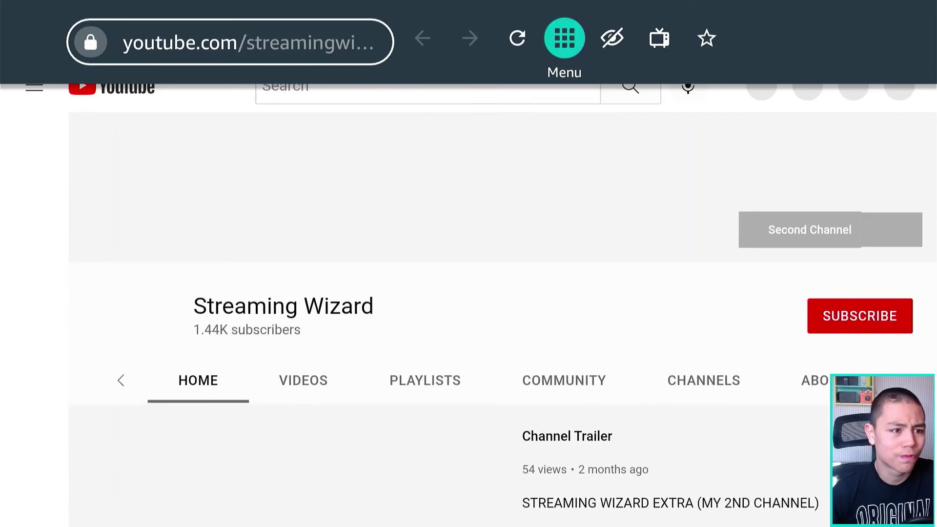
key("Return")
key("Return")
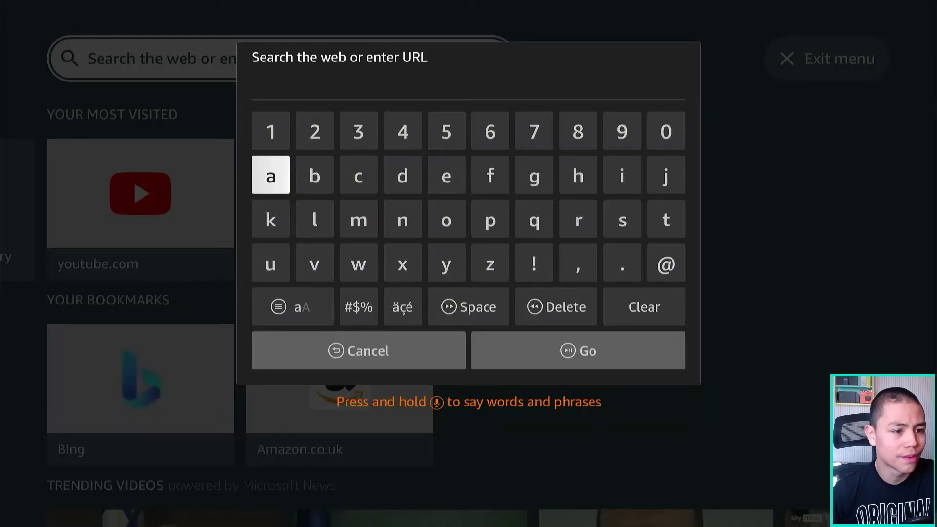
Search for '123' with the on-screen keyboard, check the Google results, then go back to the YouTube page.
key("Right")
key("Right")
key("Right")
key("Right")
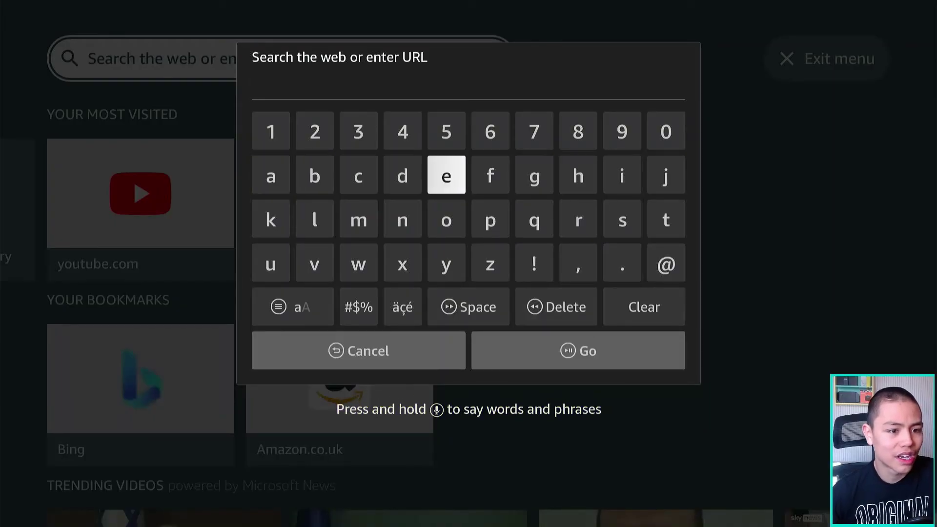
key("Left")
key("Left")
key("Left")
key("Right")
key("Right")
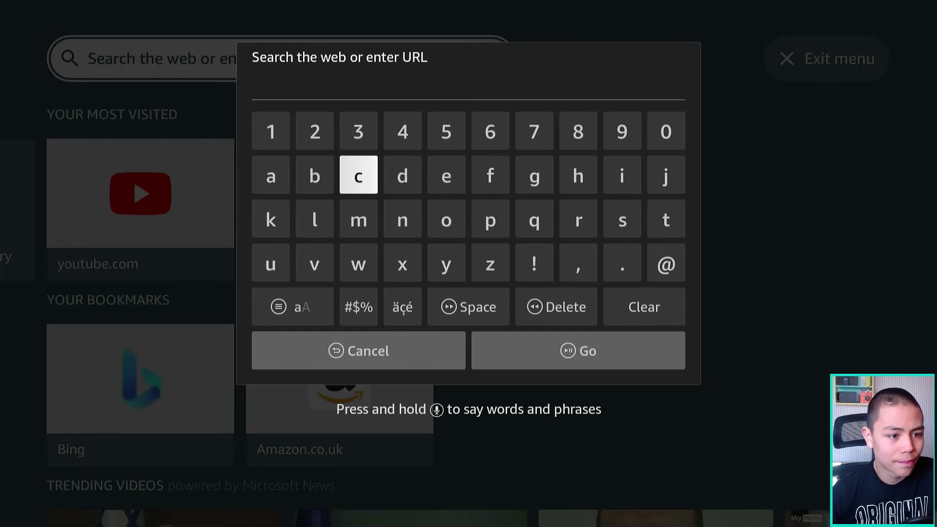
key("Up")
key("Left")
key("Left")
key("Left")
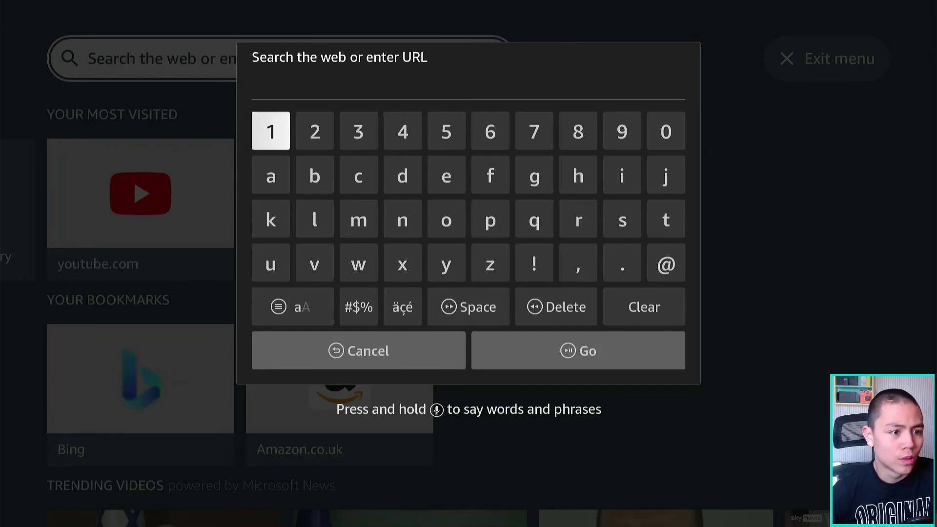
key("Return")
key("Right")
key("Return")
key("Right")
key("Return")
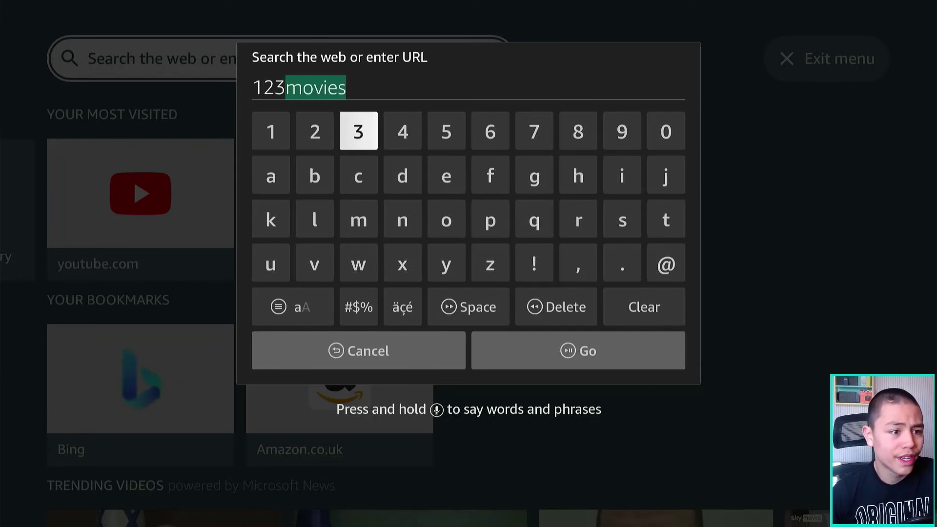
key("Down")
key("Down")
key("Down")
key("Down")
key("Down")
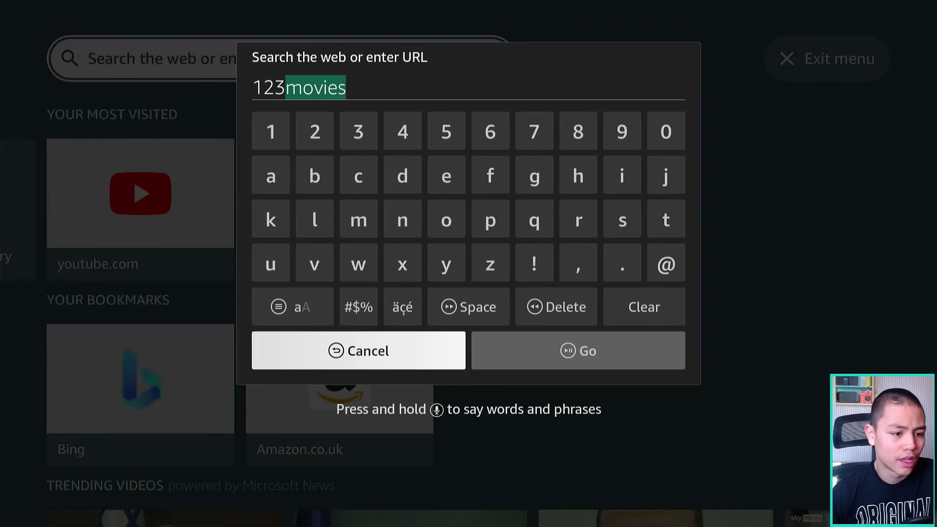
key("Right")
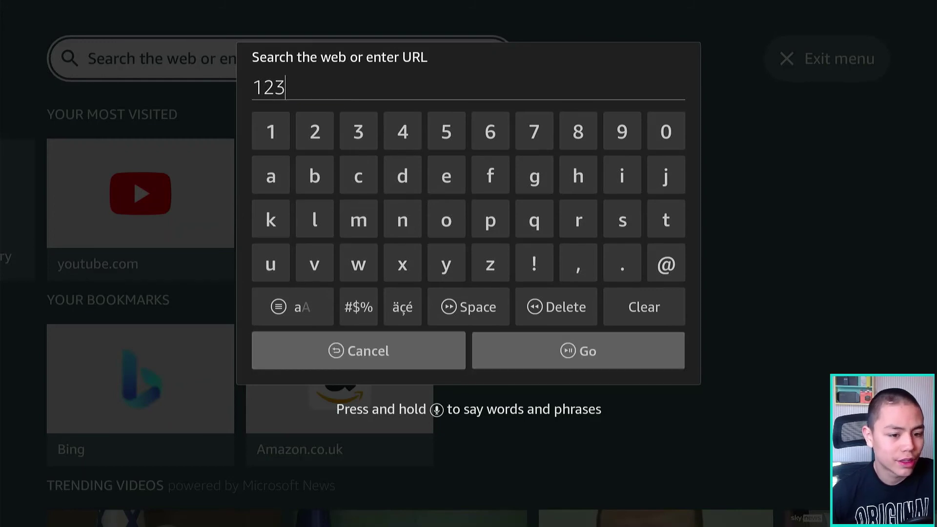
key("Return")
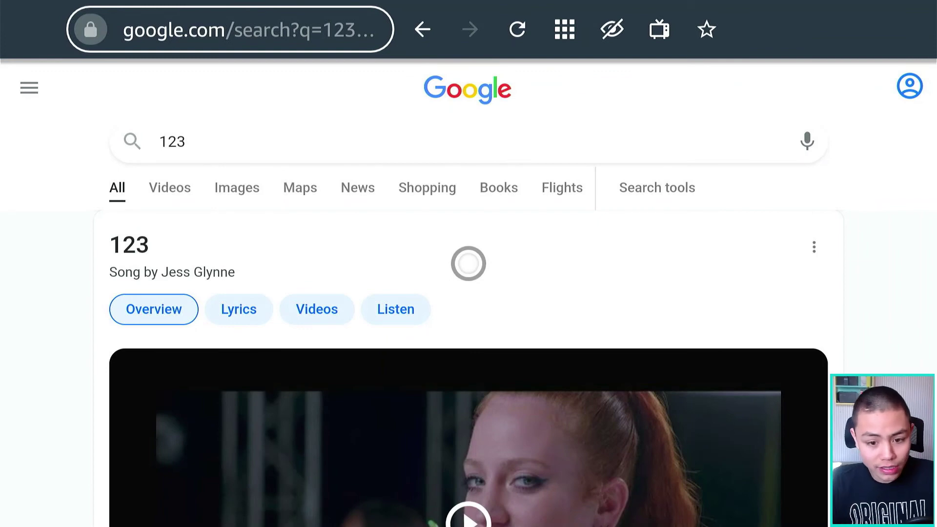
key("alt+Left")
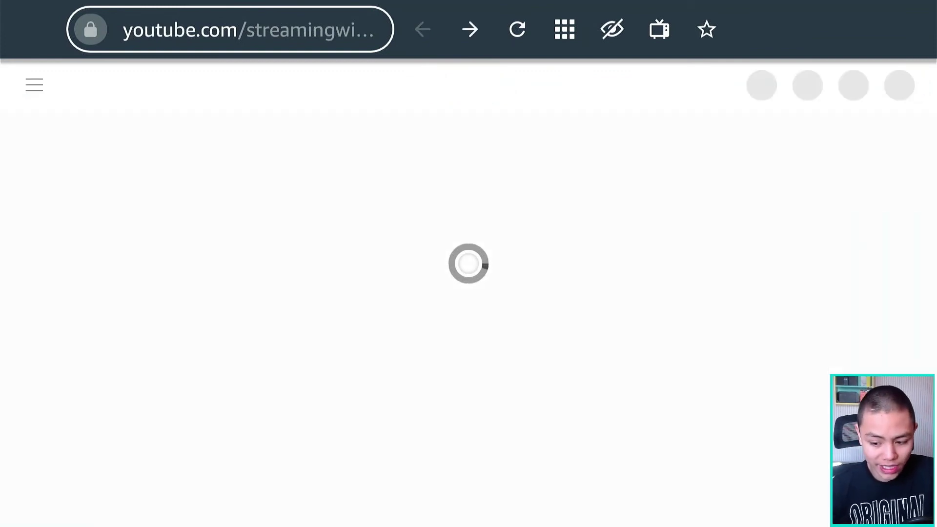
Exit Silk to the Fire TV home screen and move down into its rows.
key("Home")
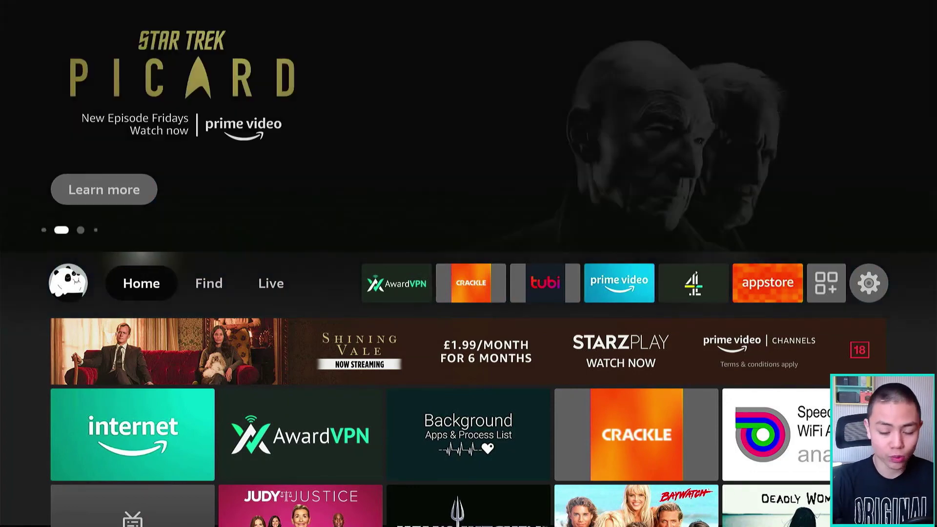
key("Down")
key("Down")
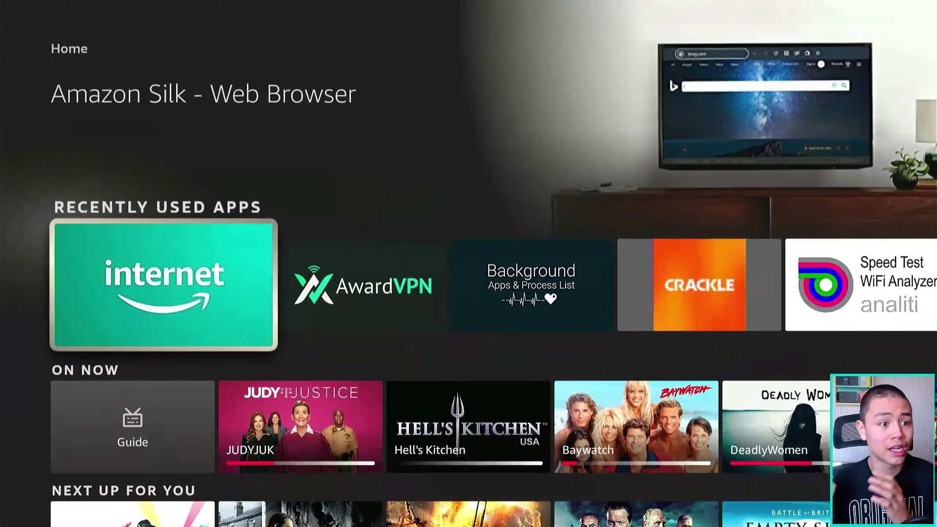